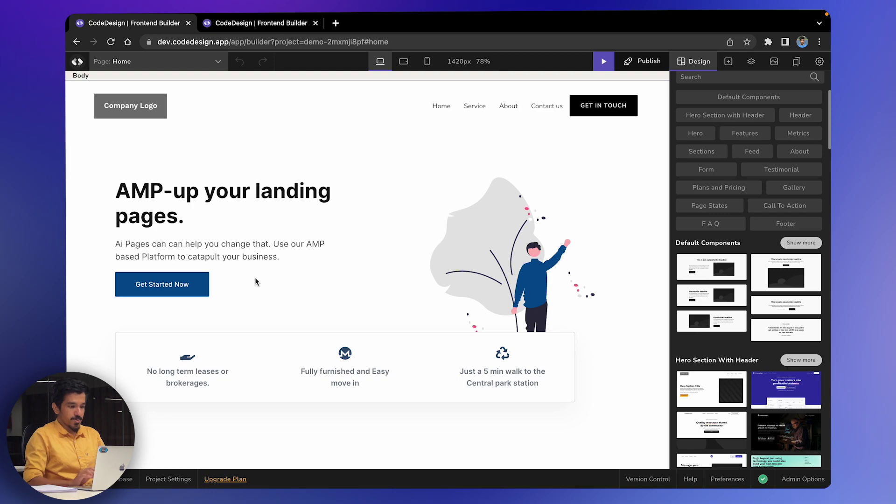
scroll(254, 278, "down", 3)
scroll(256, 281, "down", 6)
scroll(255, 281, "up", 5)
scroll(256, 281, "up", 4)
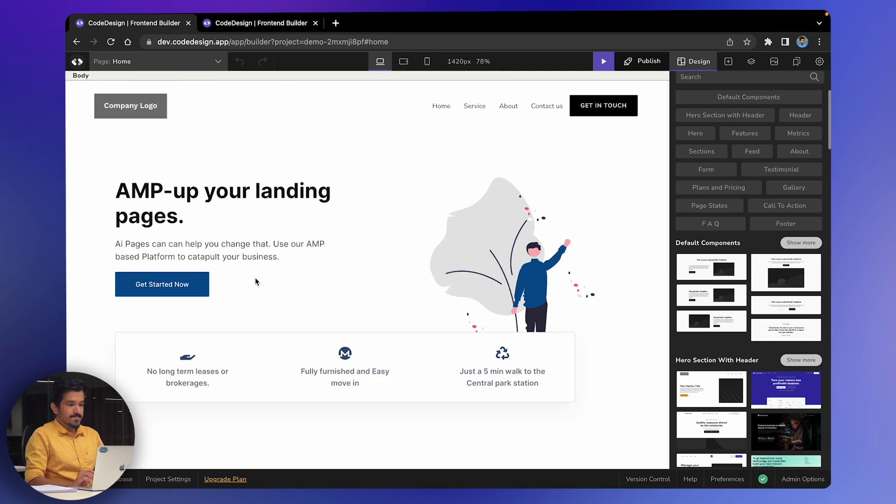
scroll(255, 280, "down", 5)
scroll(254, 280, "down", 4)
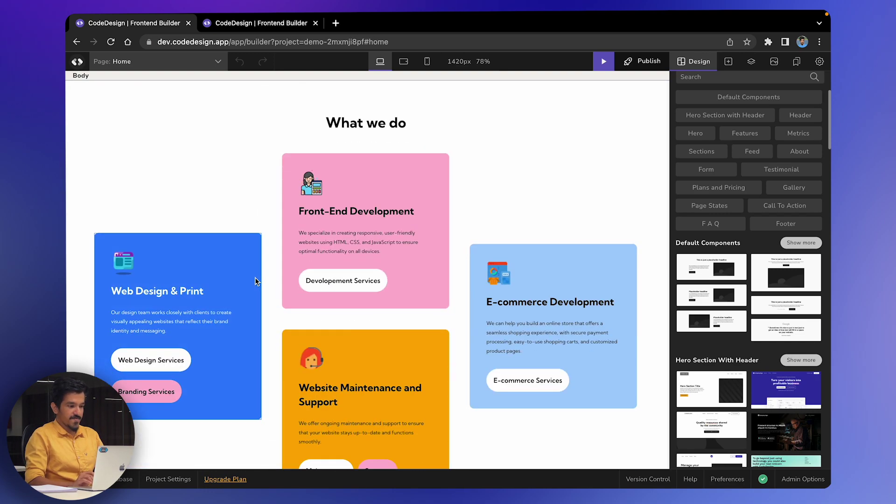
scroll(254, 278, "down", 3)
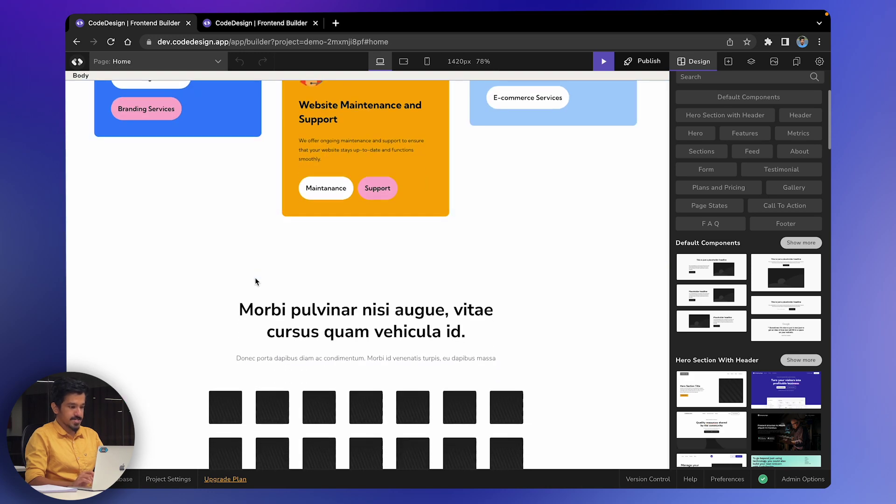
scroll(255, 277, "down", 5)
scroll(256, 280, "down", 4)
scroll(255, 280, "down", 6)
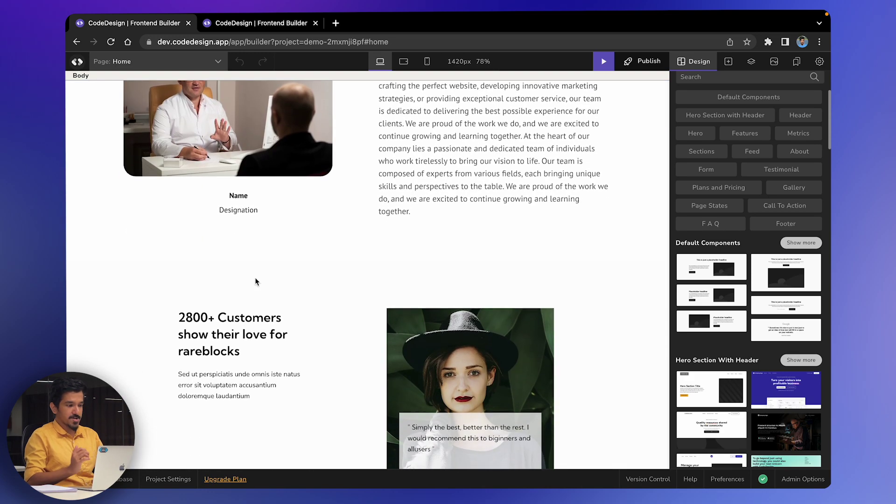
scroll(255, 280, "down", 2)
scroll(255, 280, "up", 3)
scroll(255, 280, "up", 5)
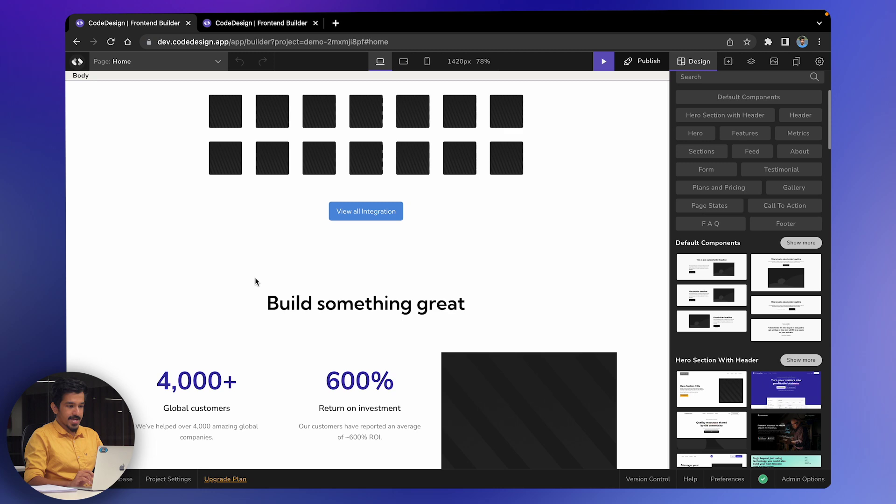
scroll(255, 280, "up", 5)
scroll(255, 282, "up", 2)
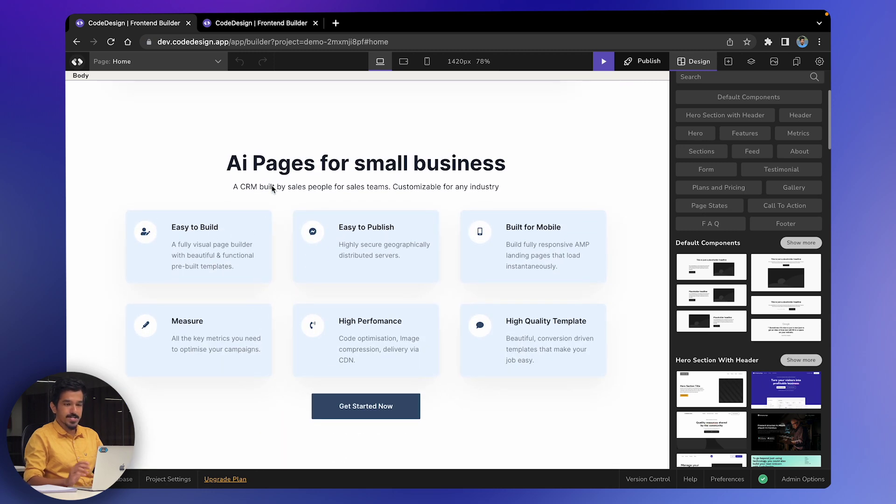
Step: In the empty project, insert the first Header template with logo, four nav links and a Get In Touch button
left_click(288, 25)
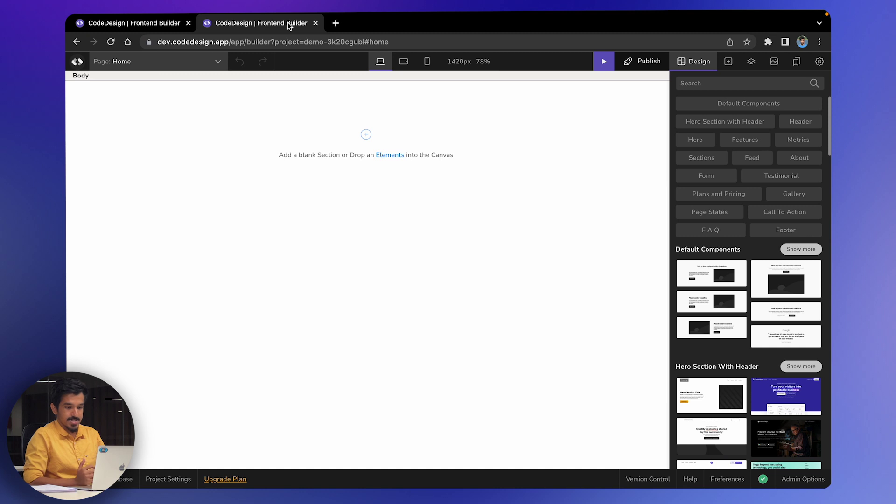
left_click(689, 272)
scroll(712, 284, "down", 3)
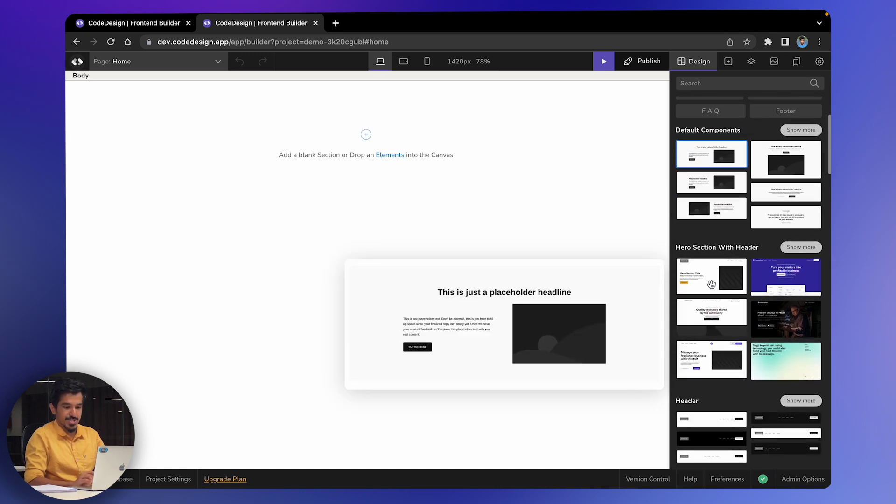
scroll(711, 284, "down", 1)
scroll(711, 285, "down", 5)
scroll(711, 284, "down", 1)
scroll(711, 285, "down", 3)
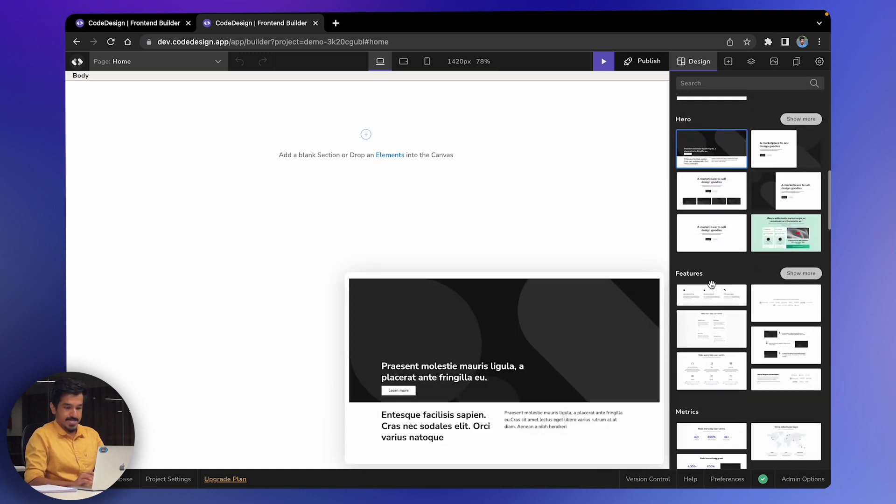
scroll(711, 284, "down", 3)
scroll(711, 284, "down", 5)
scroll(711, 284, "down", 1)
scroll(711, 284, "up", 10)
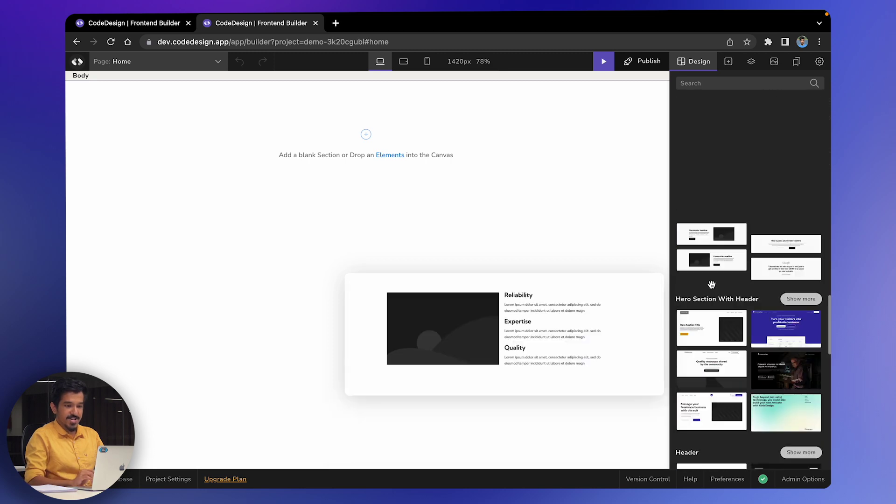
scroll(711, 284, "up", 2)
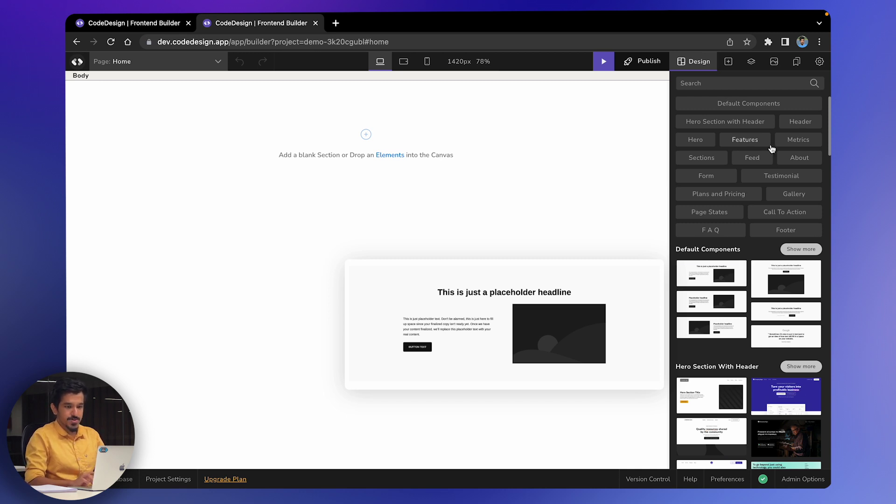
left_click(695, 141)
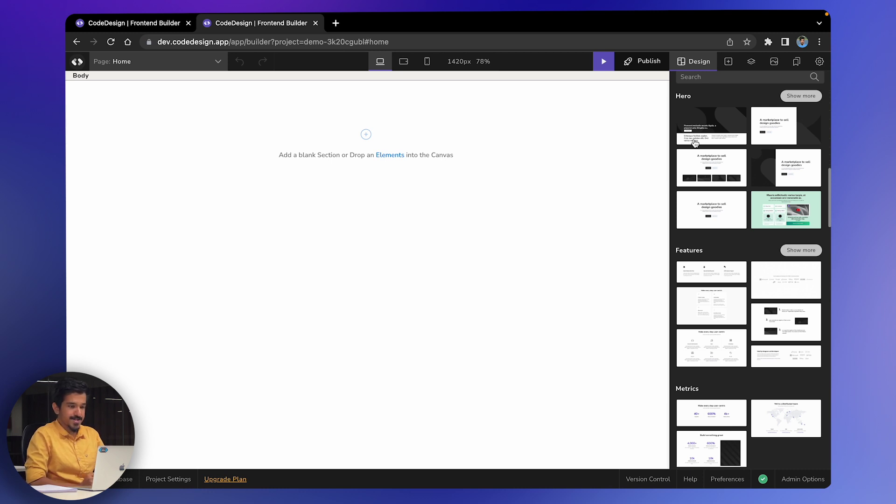
scroll(695, 142, "up", 5)
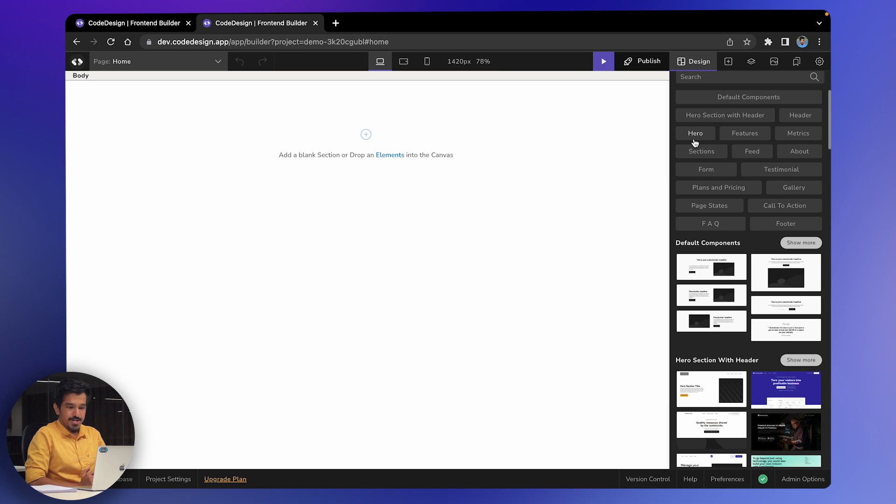
scroll(695, 142, "down", 4)
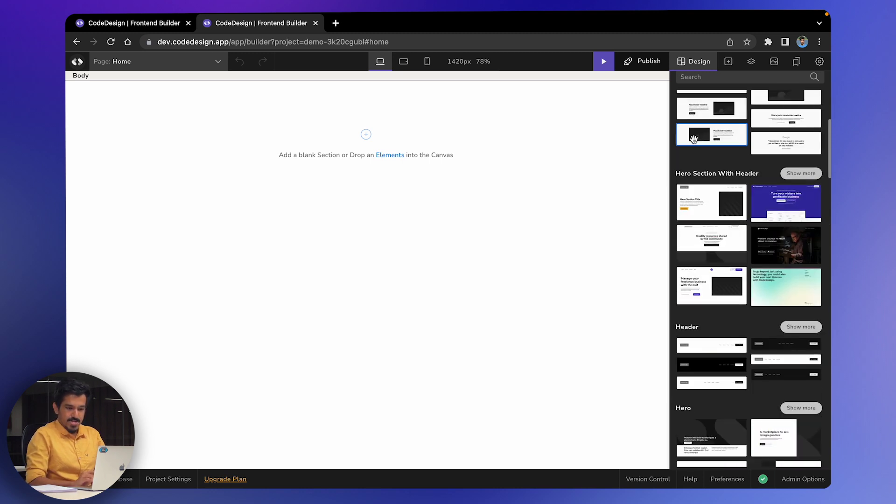
scroll(693, 140, "down", 1)
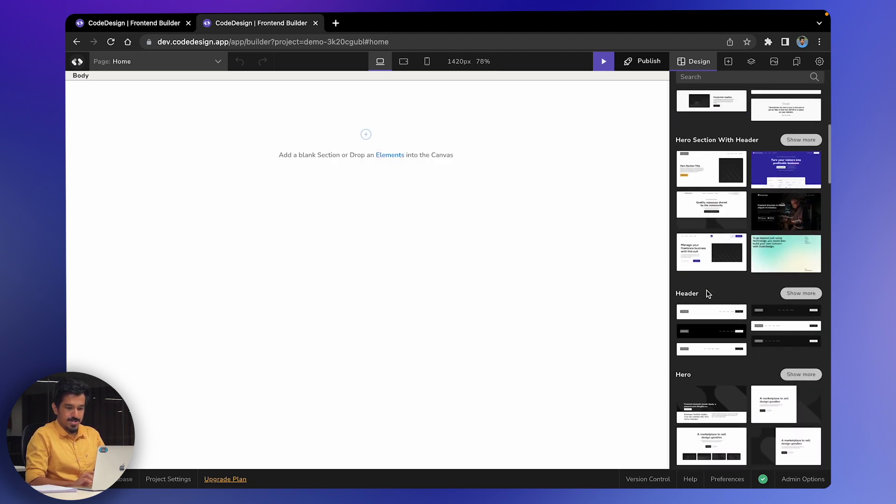
mouse_move(711, 344)
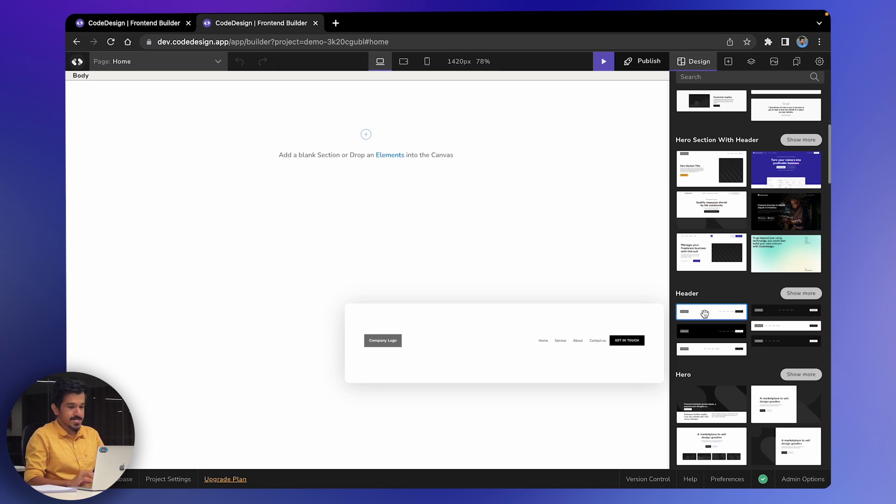
Step: Insert the white header, then delete its Home, Service, About and Contact us links
left_click(704, 313)
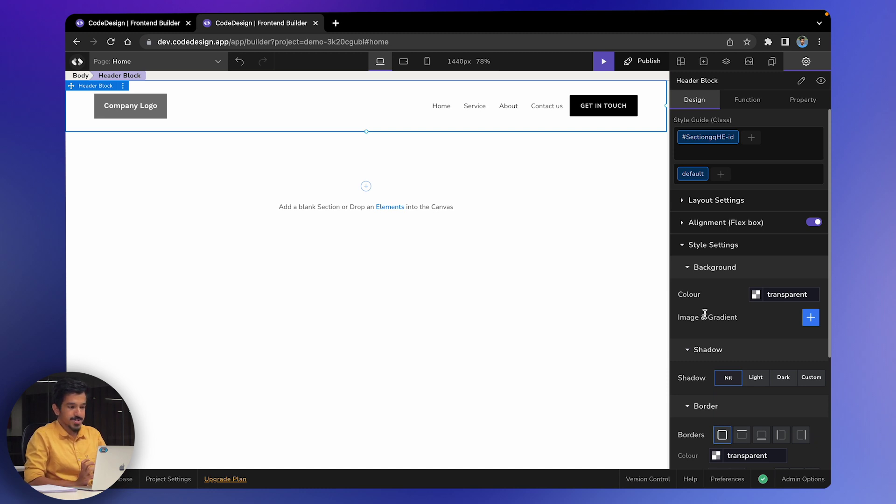
left_click(440, 109)
key("Delete")
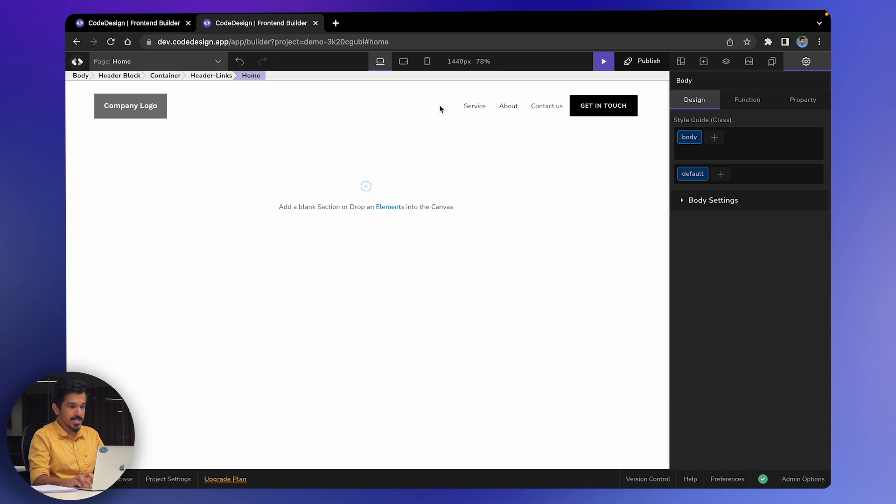
left_click(464, 106)
key("Delete")
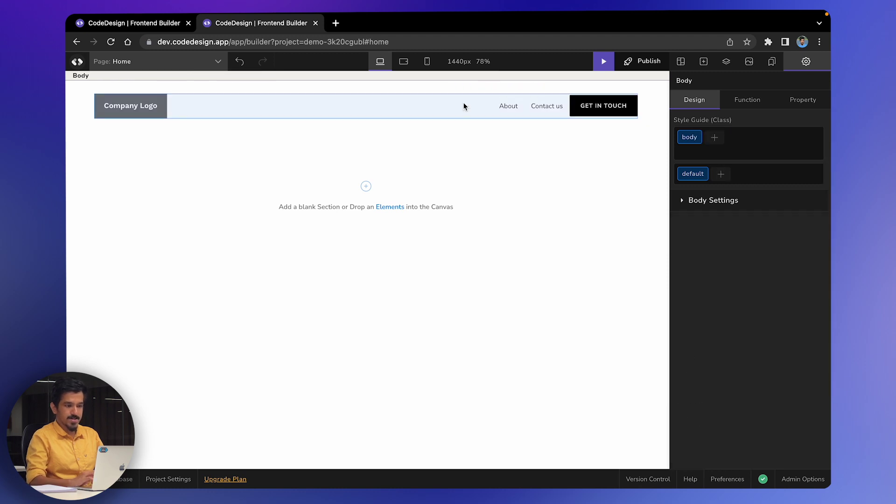
left_click(508, 105)
key("Delete")
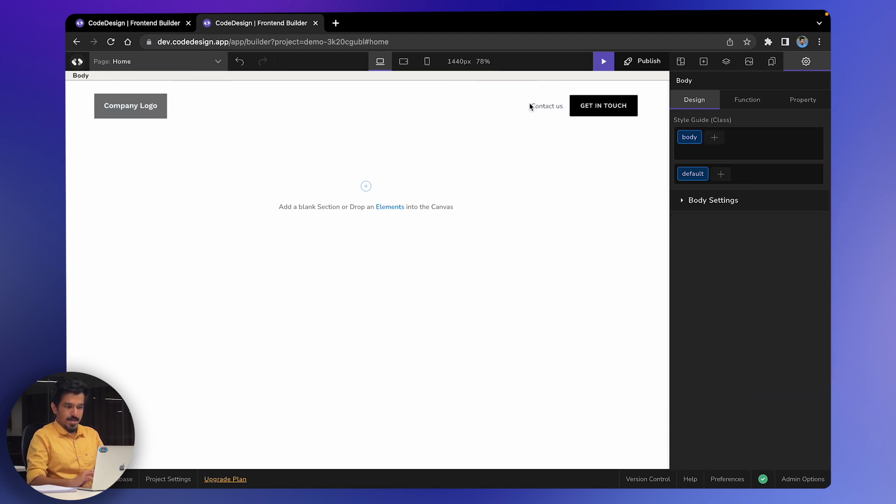
left_click(530, 106)
key("Delete")
left_click(599, 110)
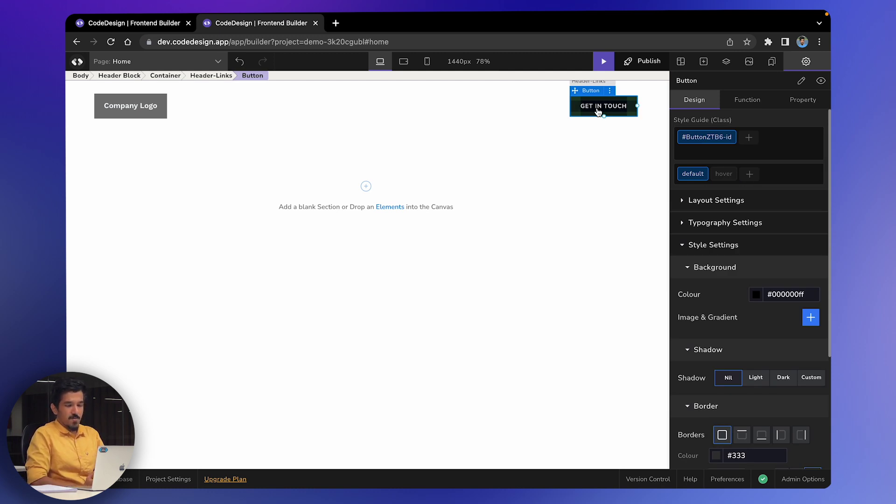
scroll(826, 271, "down", 5)
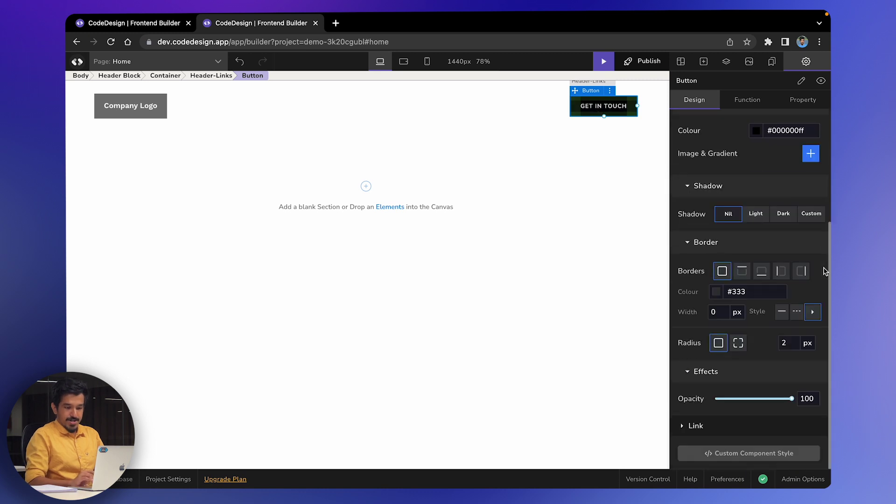
scroll(747, 310, "up", 4)
scroll(746, 310, "up", 1)
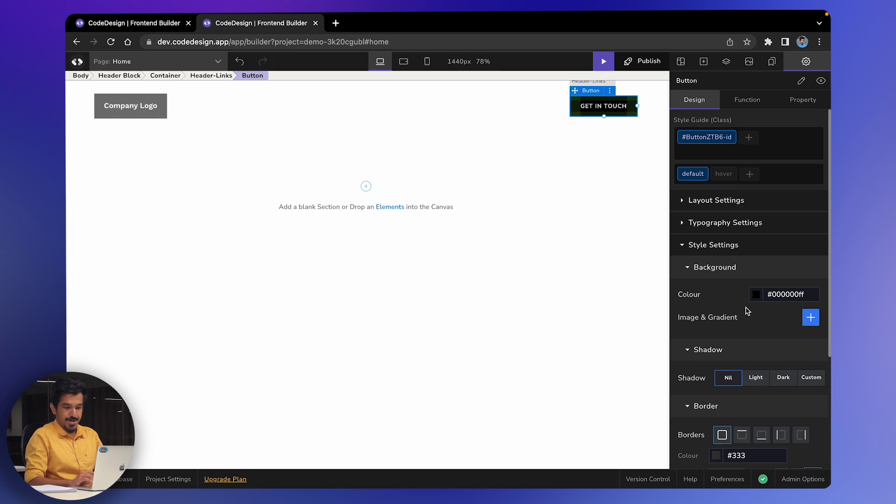
scroll(746, 310, "down", 5)
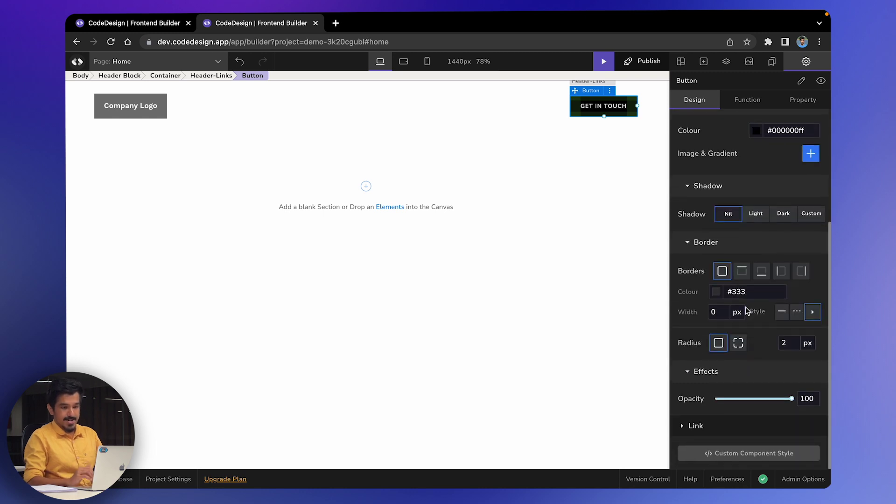
scroll(747, 310, "up", 1)
scroll(738, 304, "up", 2)
scroll(736, 300, "up", 2)
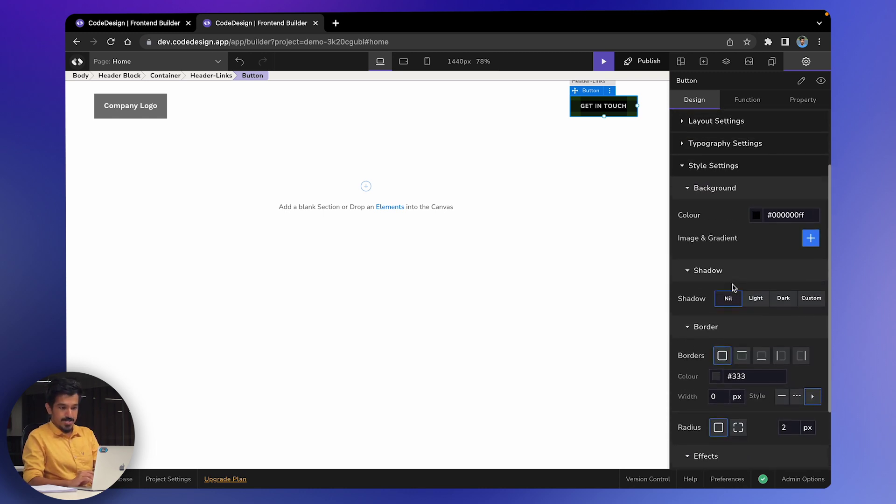
scroll(733, 288, "up", 3)
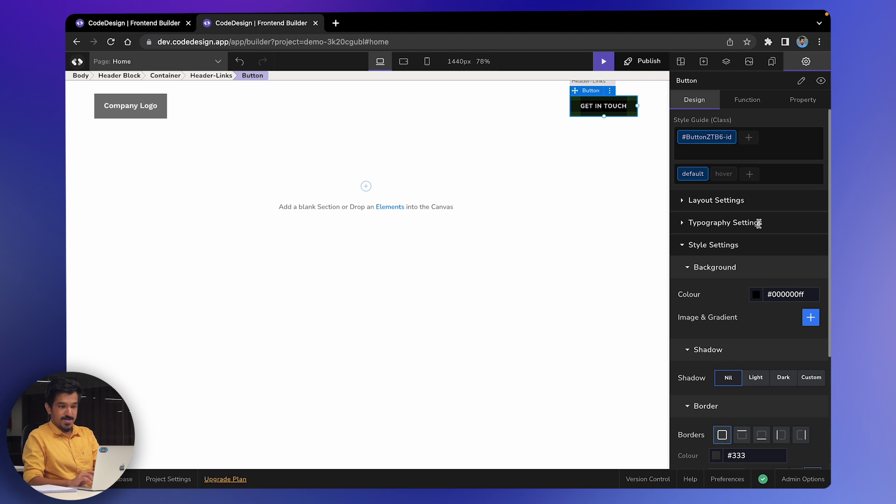
Step: Change the header button label from GET IN TOUCH to Contact Us, with 18 px text
left_click(758, 222)
triple_click(738, 283)
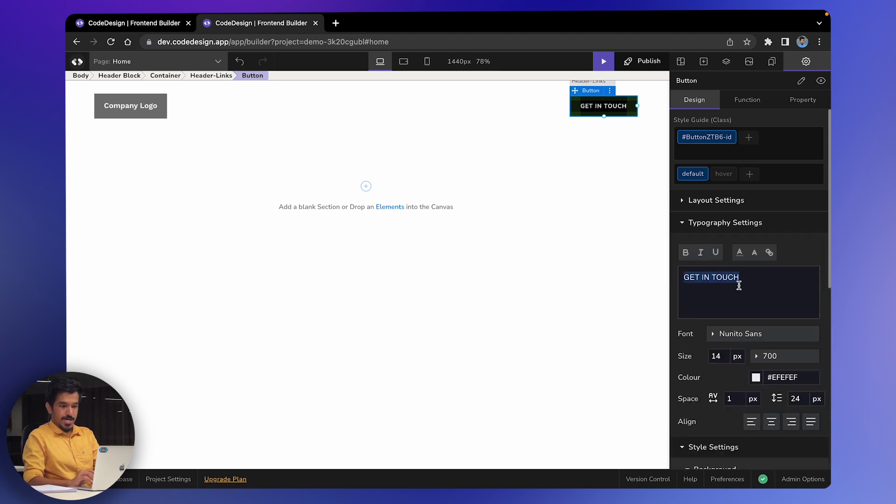
key("BackSpace")
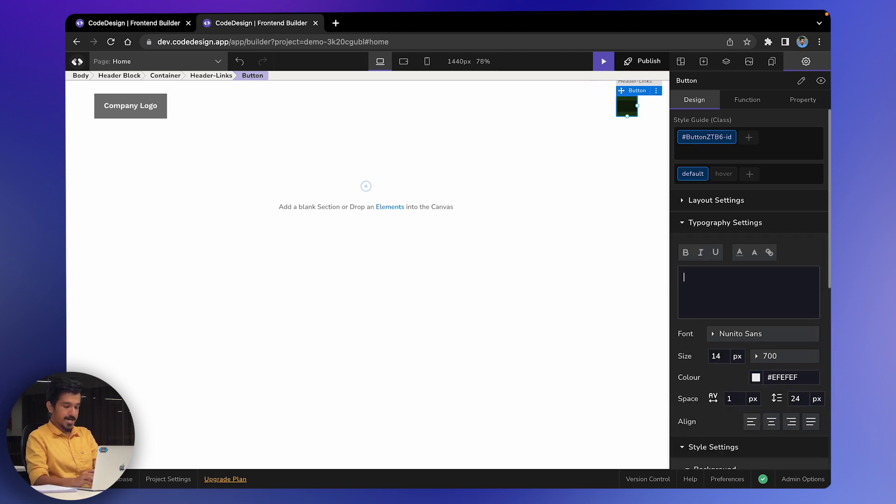
type("Contac")
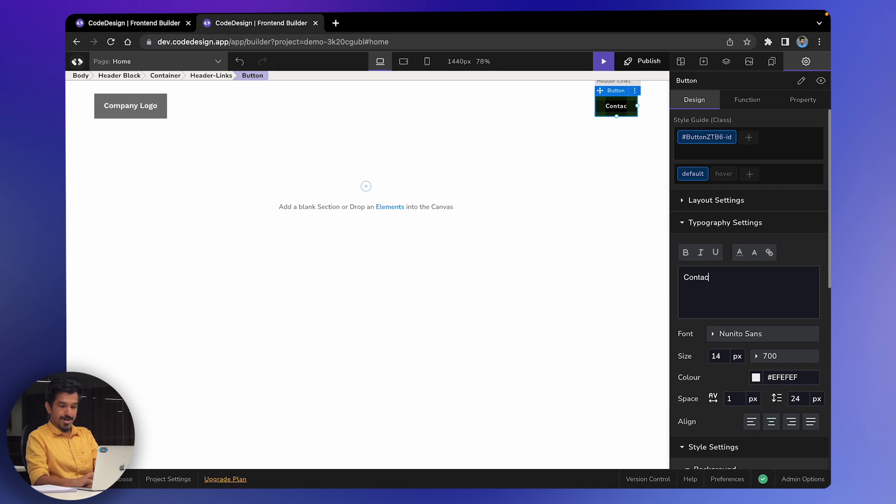
type("t Us")
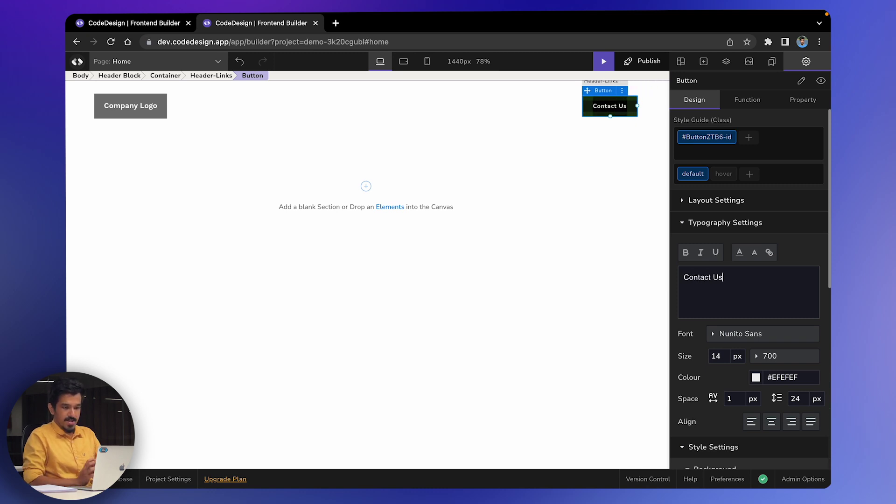
left_click(715, 357)
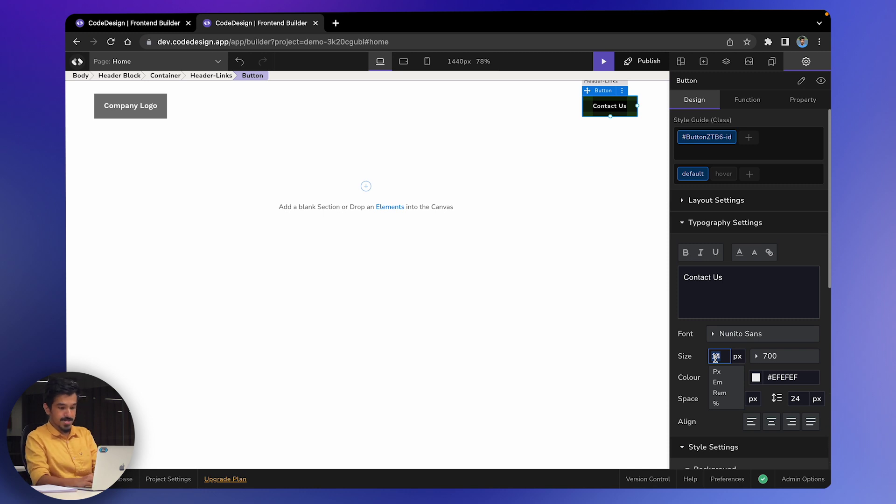
type("18")
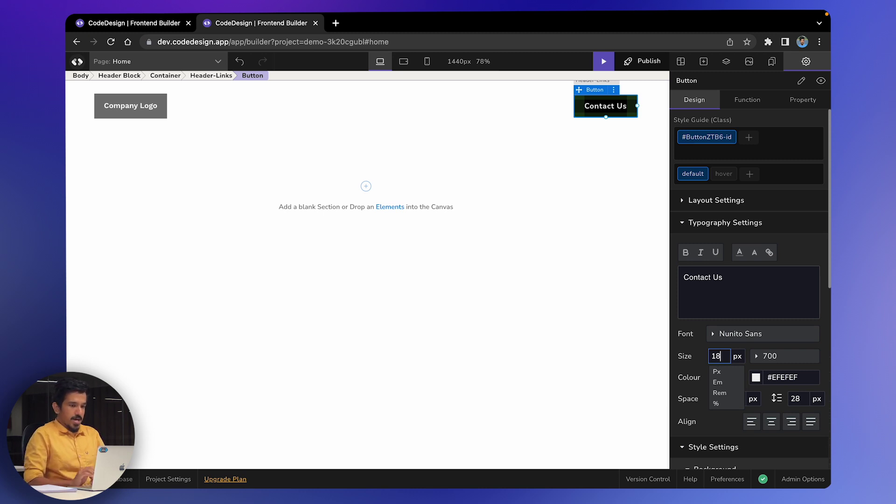
Step: Place the 'AMP-up your landing pages' hero template from the Hero library below the header
left_click(680, 61)
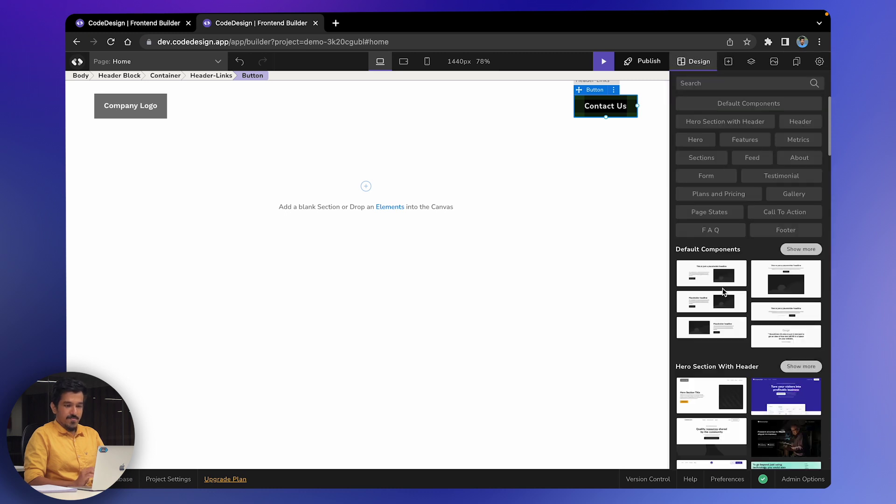
left_click(695, 140)
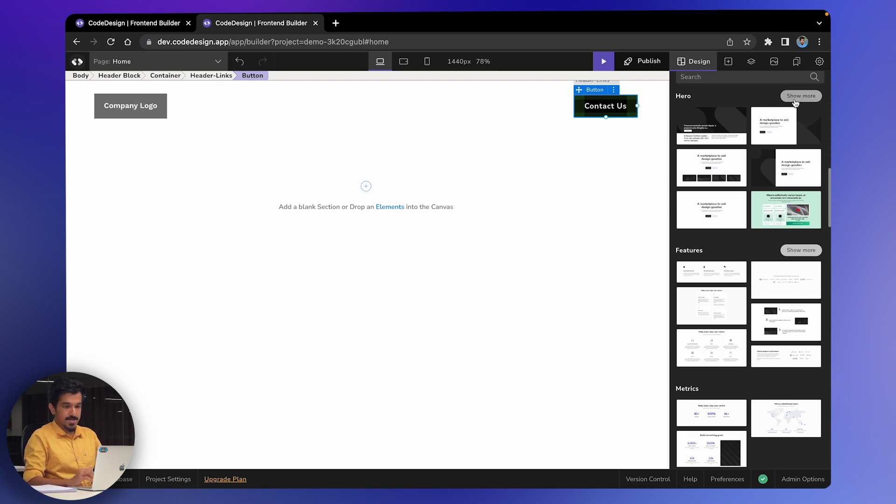
left_click(799, 96)
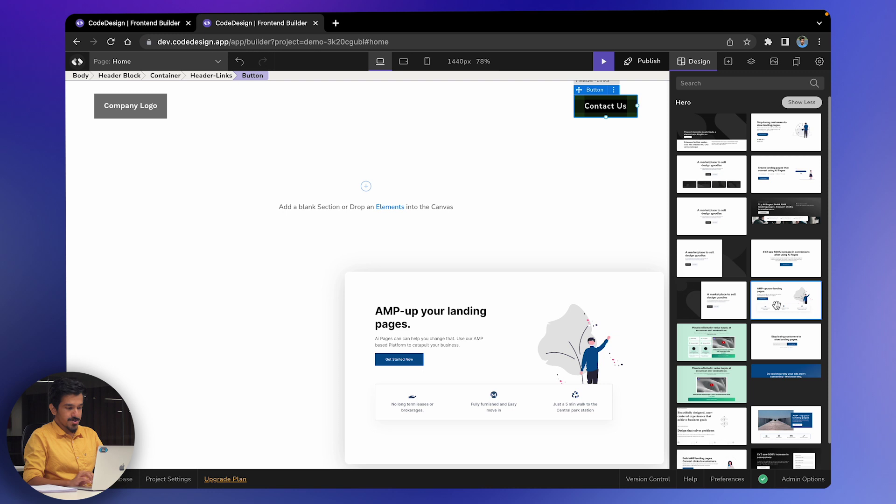
left_click_drag(775, 306, 502, 224)
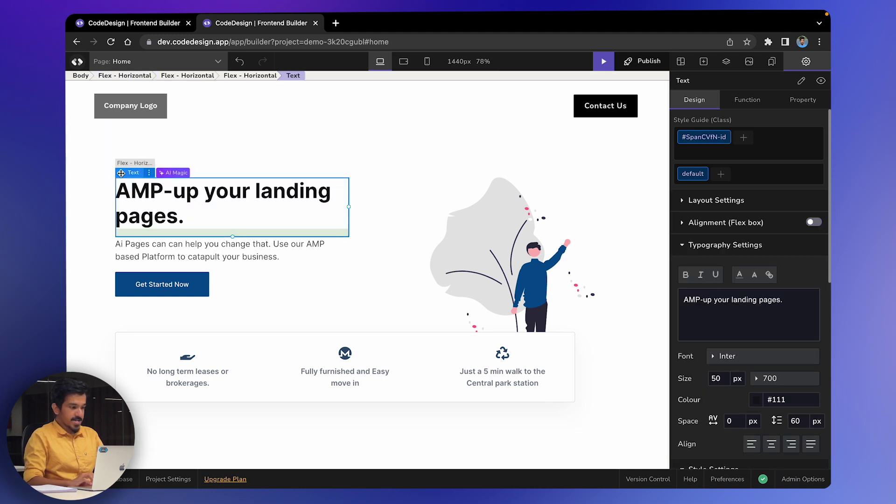
mouse_move(121, 172)
left_mouse_down()
mouse_move(140, 228)
mouse_move(134, 174)
mouse_move(133, 182)
left_mouse_up()
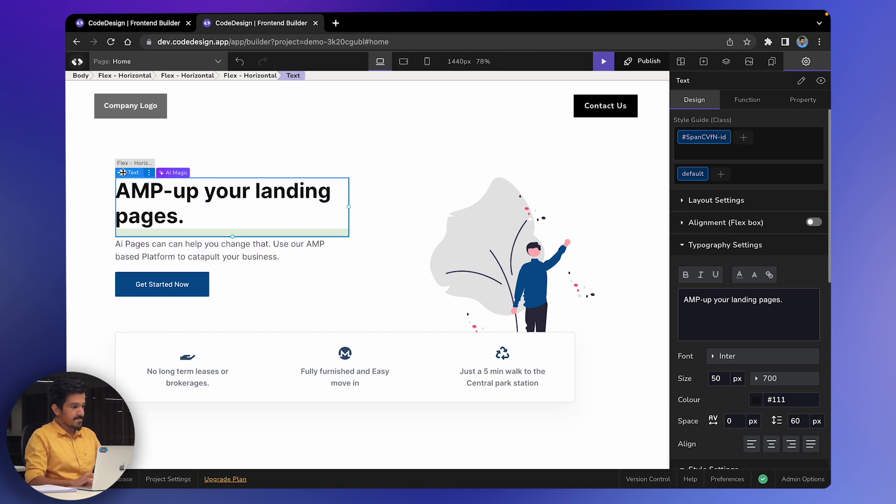
left_click_drag(122, 173, 181, 348)
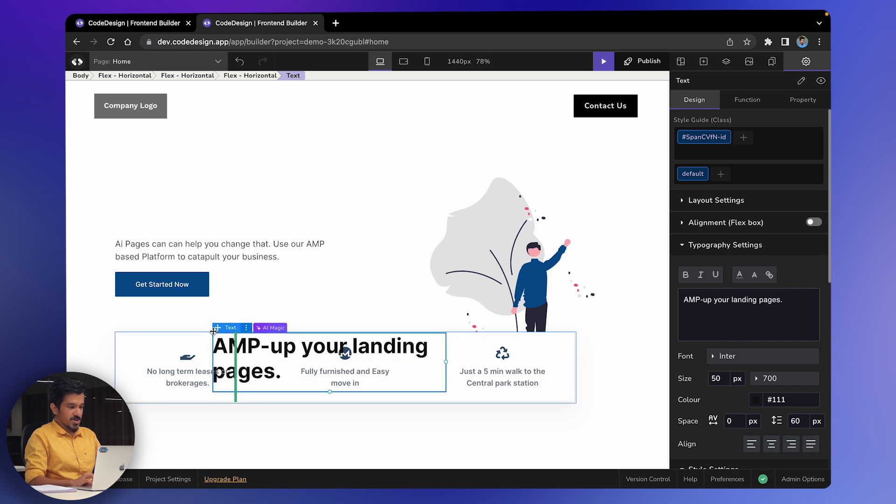
mouse_move(180, 348)
left_mouse_down()
mouse_move(214, 317)
mouse_move(133, 227)
mouse_move(133, 183)
left_mouse_up()
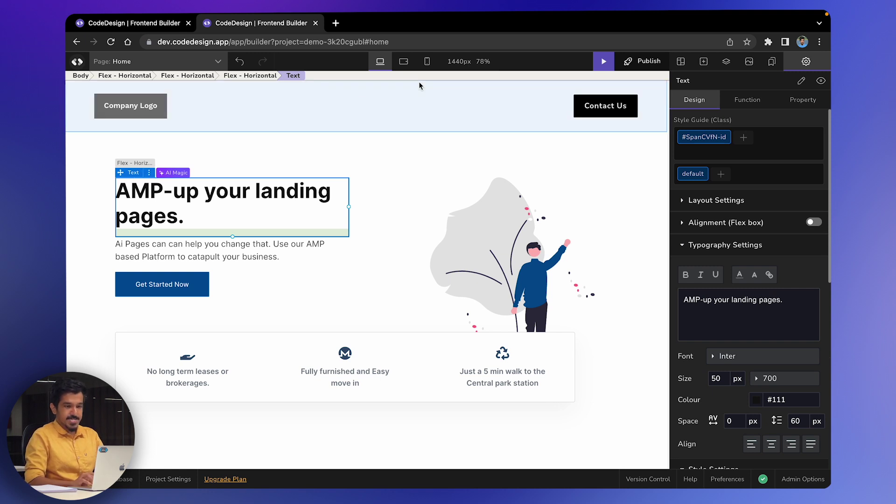
Step: Add the 'What we do' services template from the Features library
left_click(681, 61)
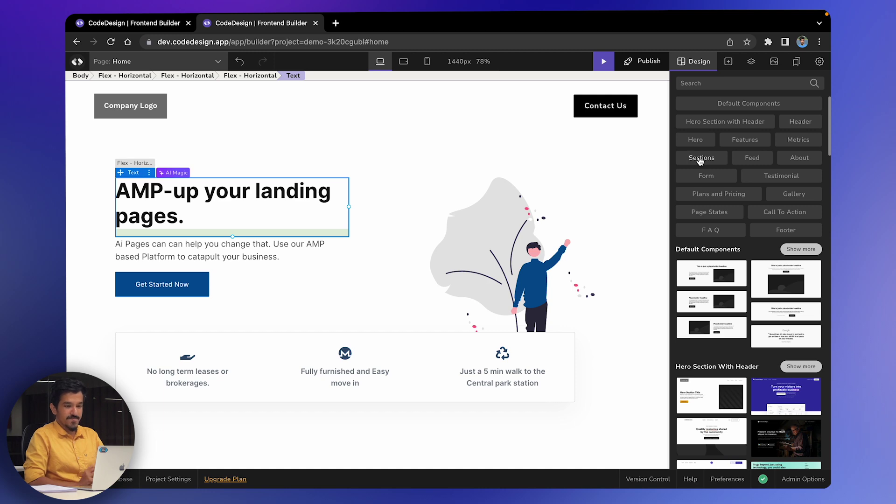
left_click(743, 141)
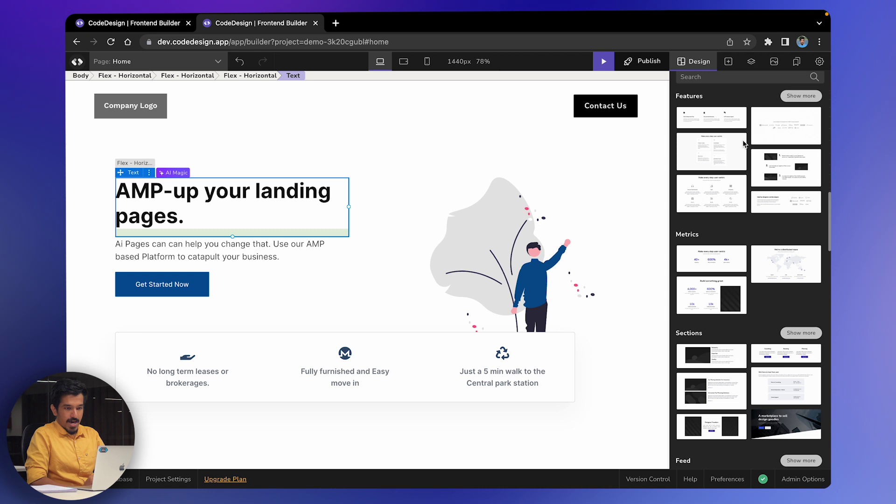
left_click(792, 97)
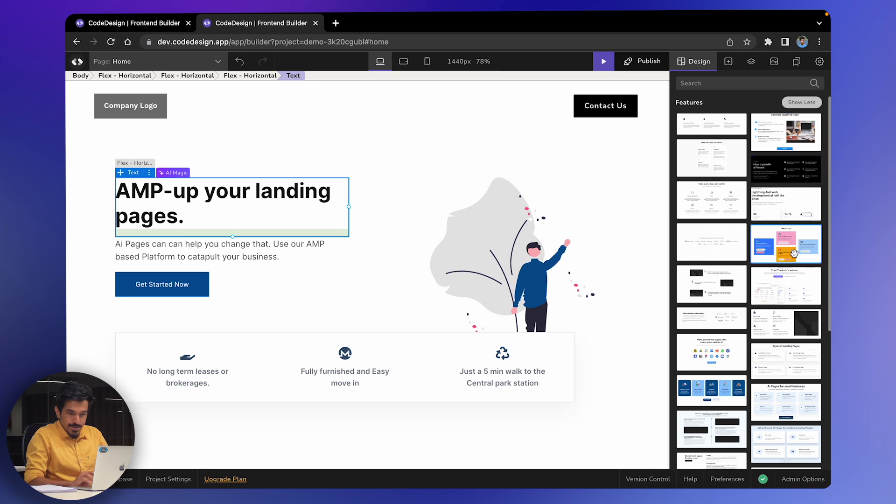
mouse_move(785, 244)
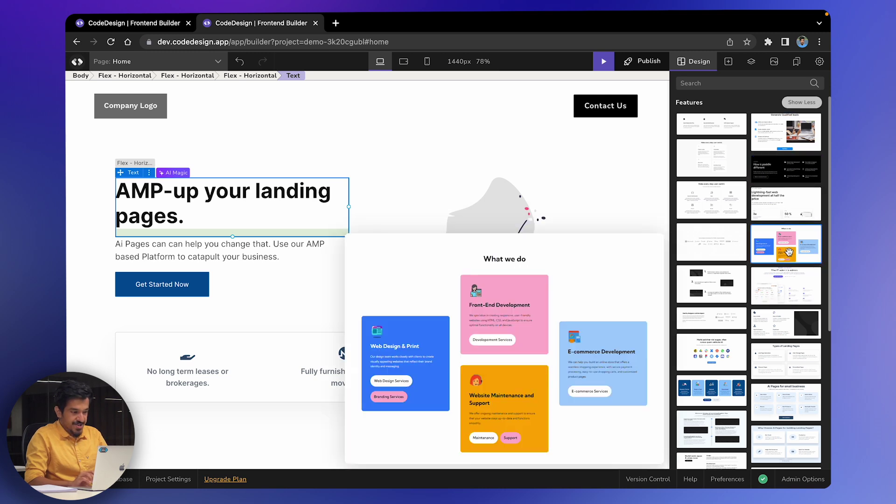
left_click(789, 252)
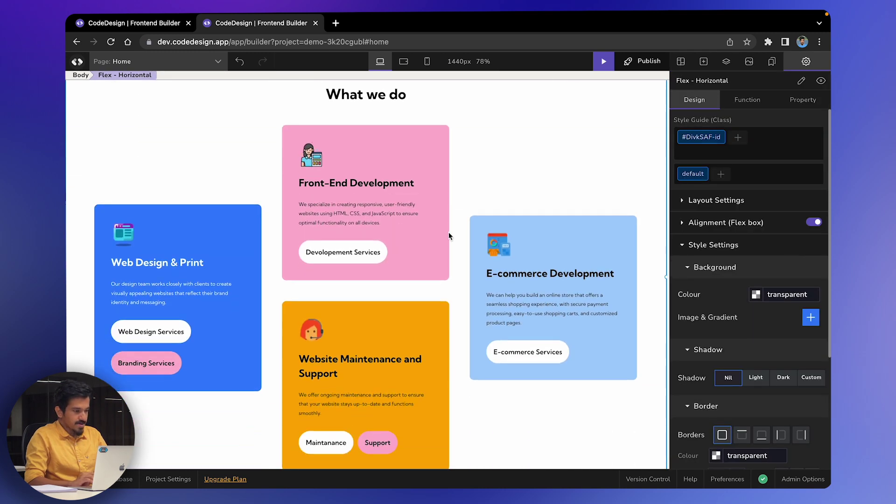
scroll(448, 232, "up", 3)
scroll(448, 232, "down", 2)
scroll(448, 232, "up", 1)
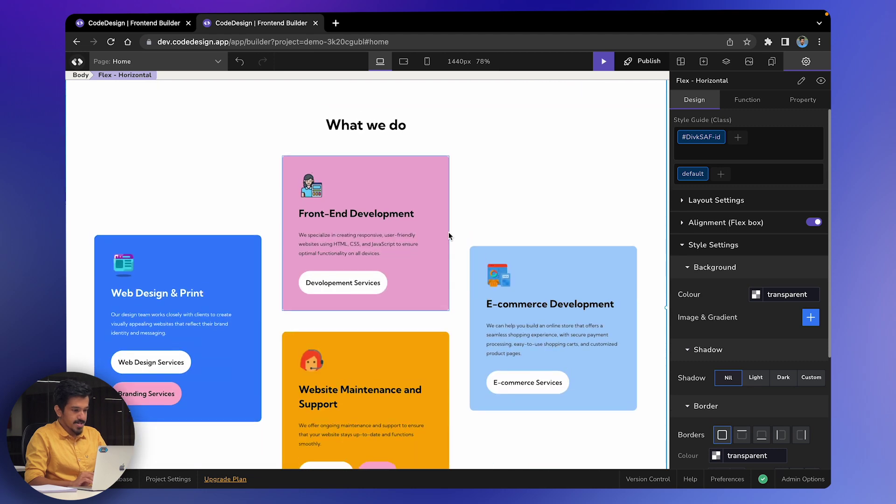
scroll(449, 231, "up", 1)
scroll(448, 236, "down", 4)
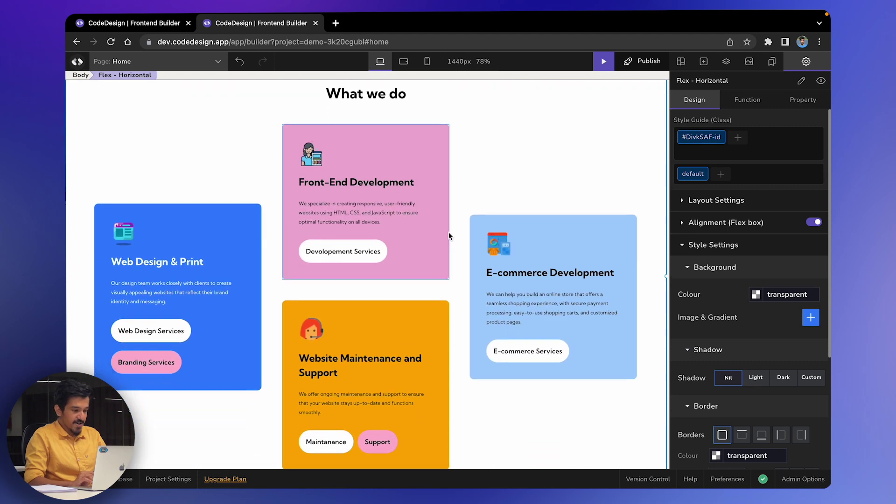
scroll(449, 236, "down", 1)
scroll(598, 158, "up", 10)
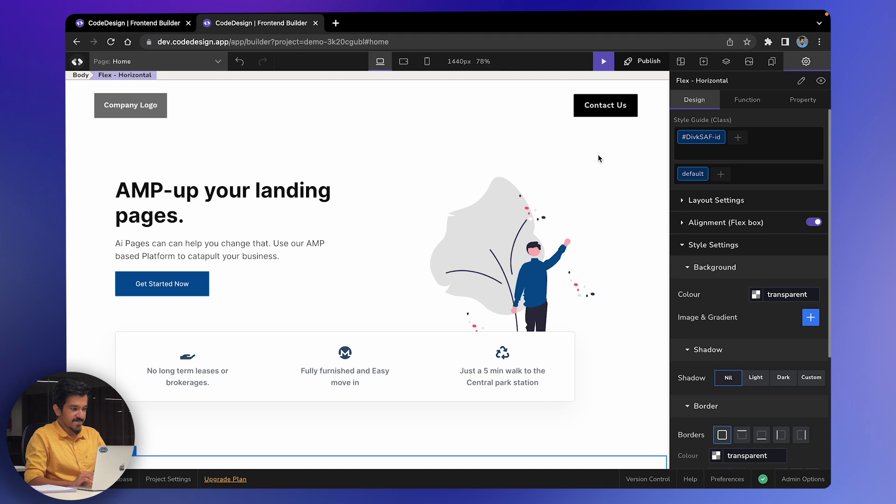
scroll(599, 158, "down", 6)
scroll(599, 158, "down", 4)
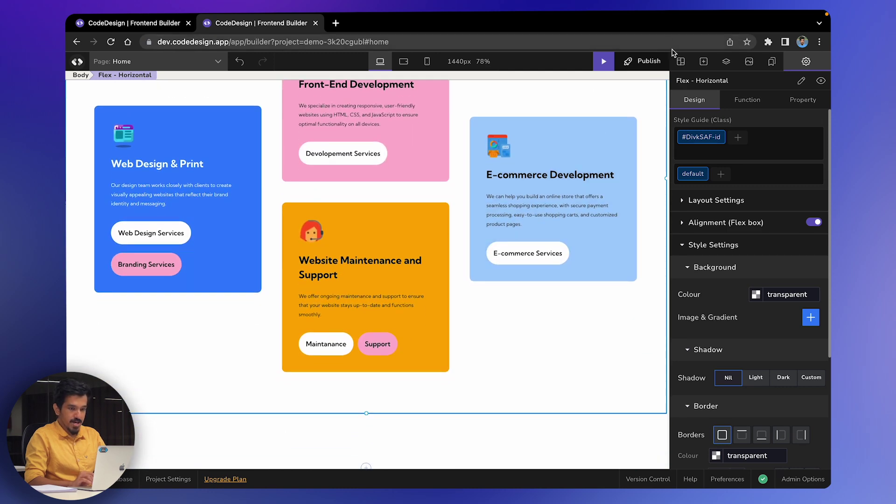
Step: Add the 'Ai Pages for small business' features template from the Features library
left_click(684, 64)
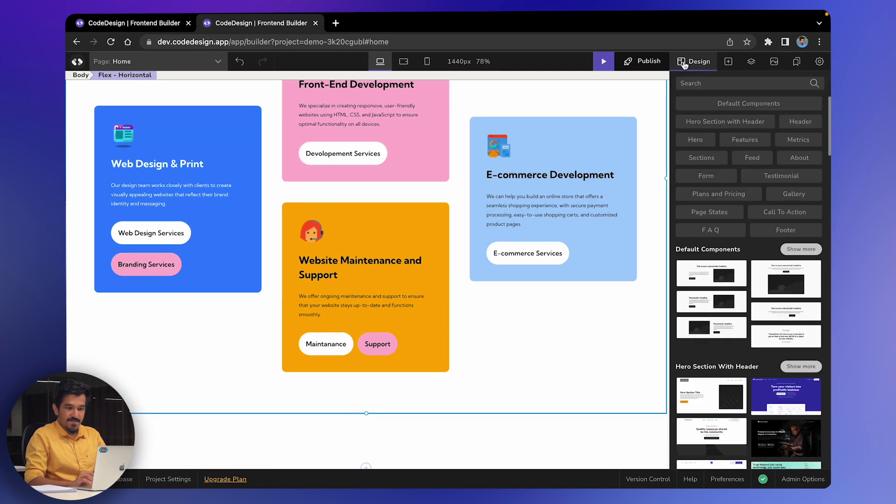
left_click(745, 139)
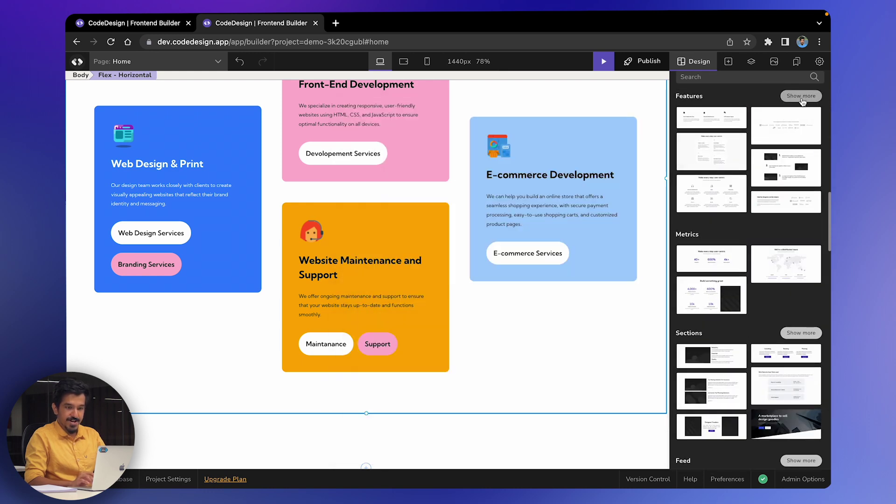
left_click(801, 96)
mouse_move(785, 167)
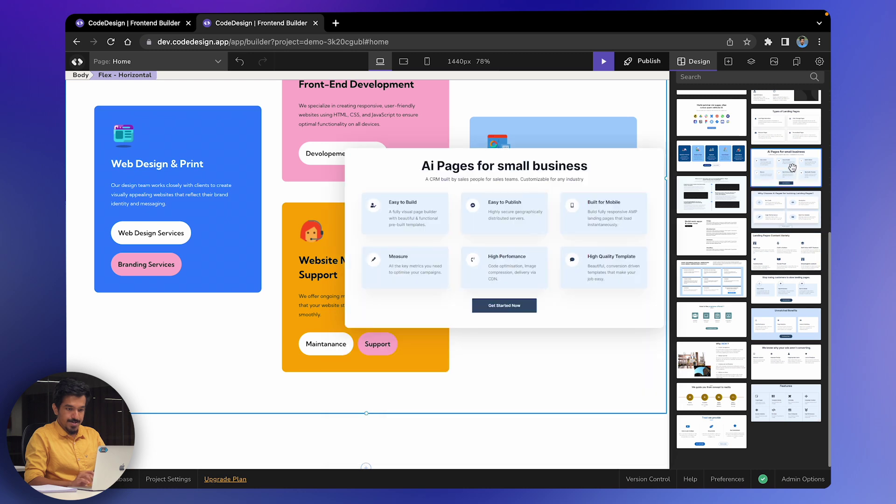
left_click(791, 170)
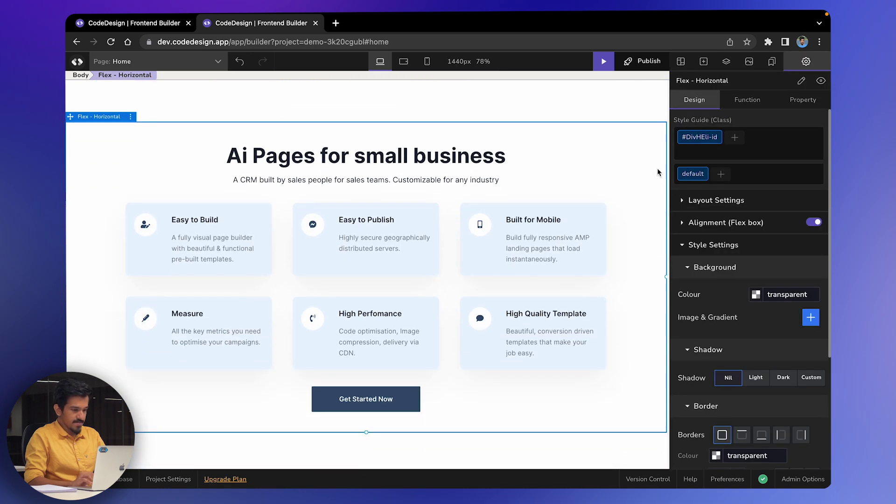
scroll(561, 196, "up", 3)
scroll(561, 197, "up", 5)
scroll(561, 197, "down", 2)
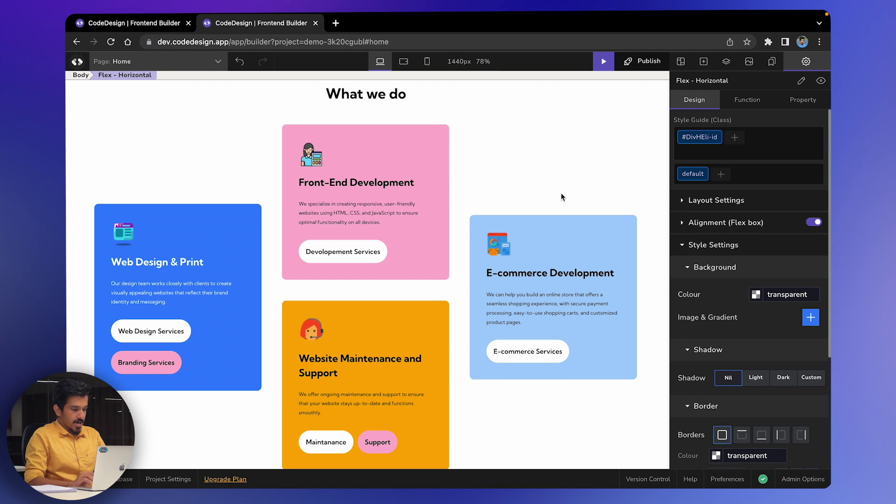
scroll(560, 197, "down", 3)
scroll(553, 199, "down", 2)
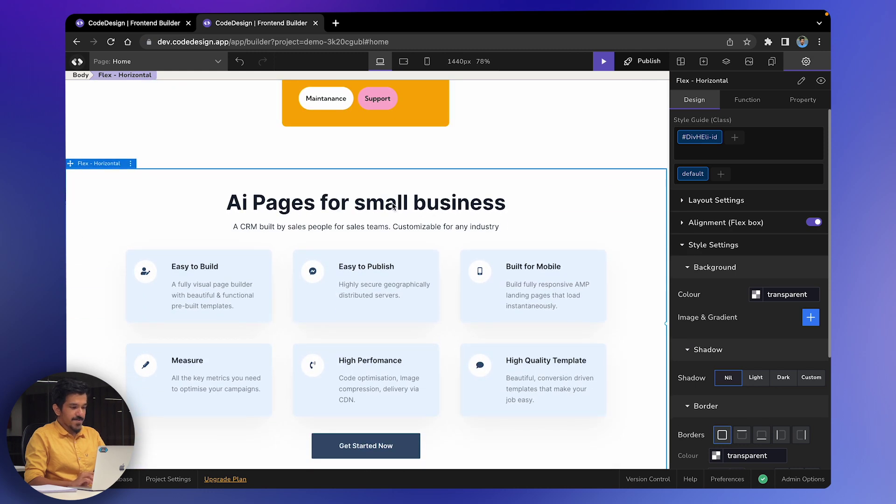
Step: Regenerate the 'Ai Pages for small business' heading with AI Magic's Regenerate Text
left_click(393, 207)
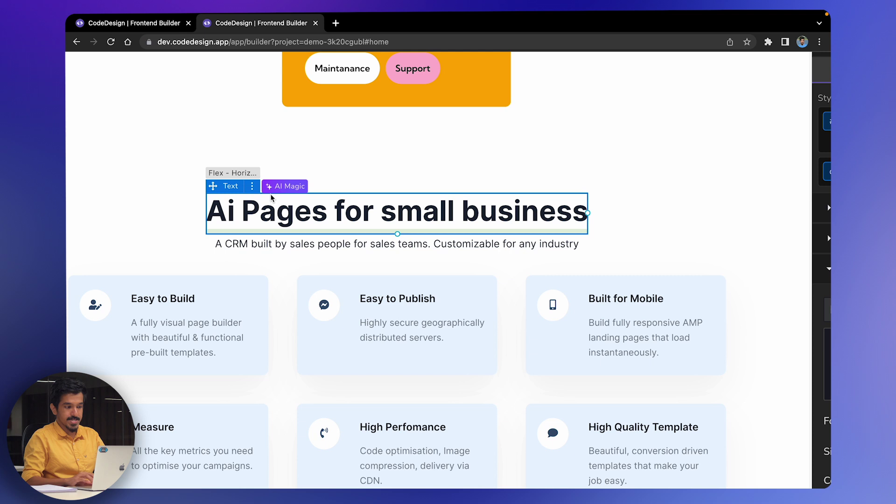
left_click(284, 187)
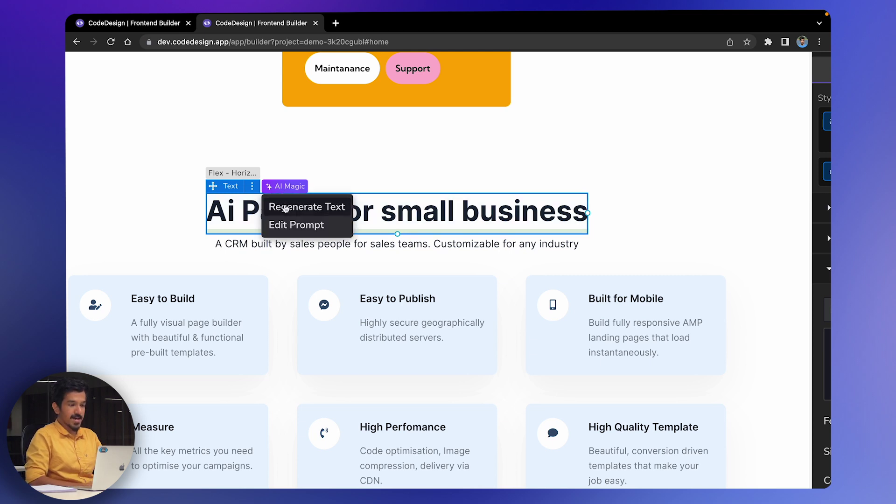
left_click(285, 208)
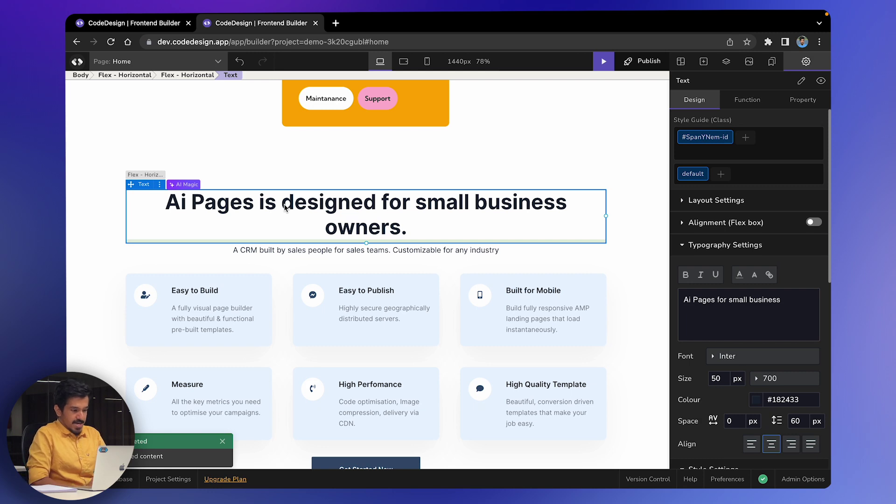
scroll(284, 207, "up", 5)
scroll(284, 207, "up", 5)
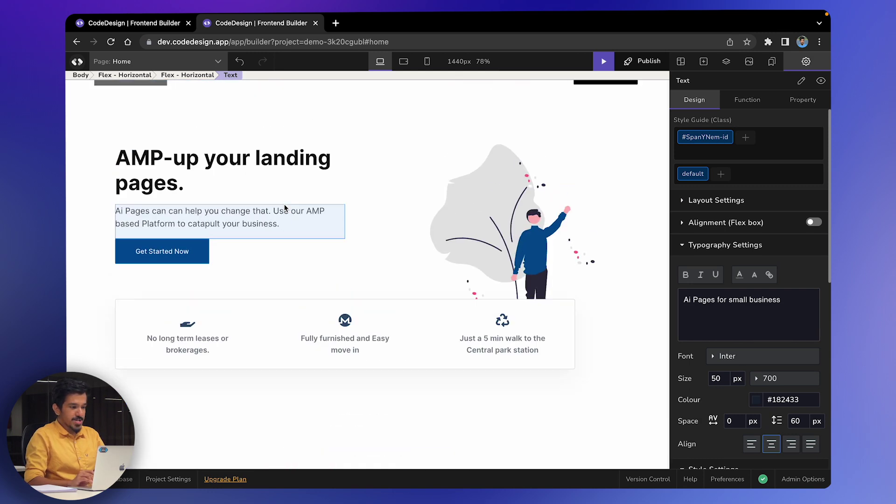
scroll(284, 207, "down", 3)
scroll(284, 208, "down", 1)
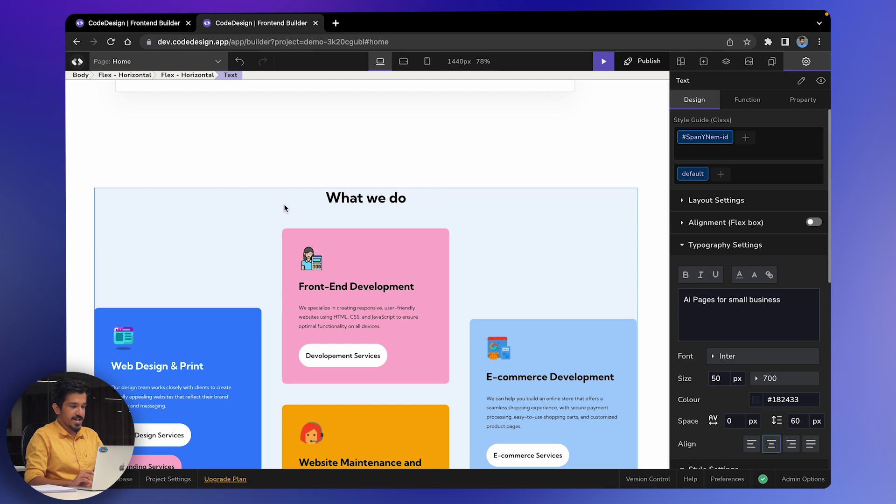
scroll(284, 207, "down", 2)
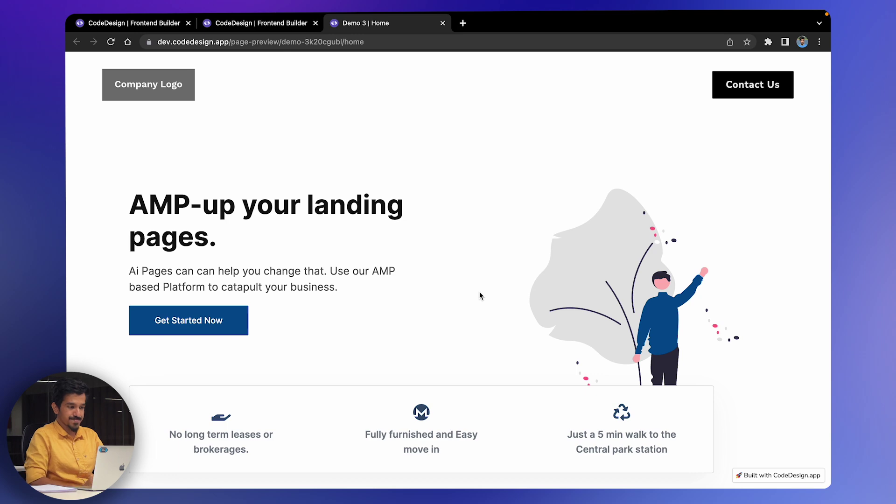
scroll(479, 292, "down", 5)
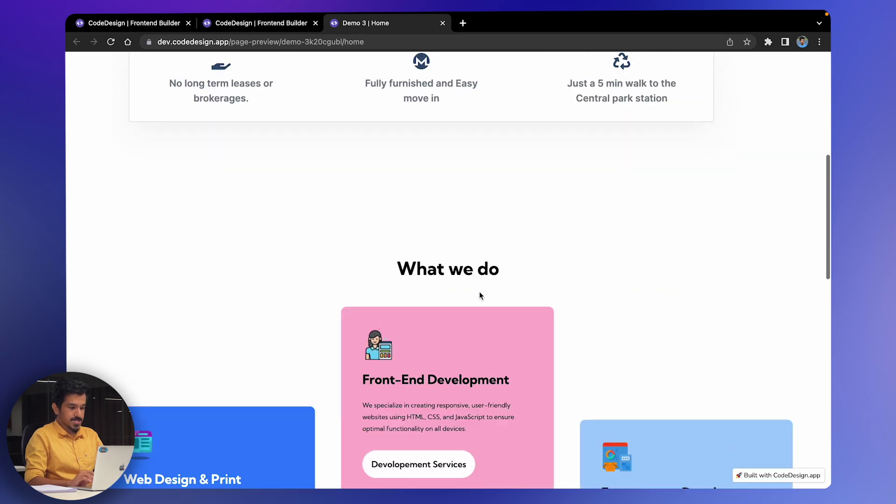
scroll(479, 293, "down", 5)
scroll(480, 293, "down", 5)
scroll(480, 294, "up", 10)
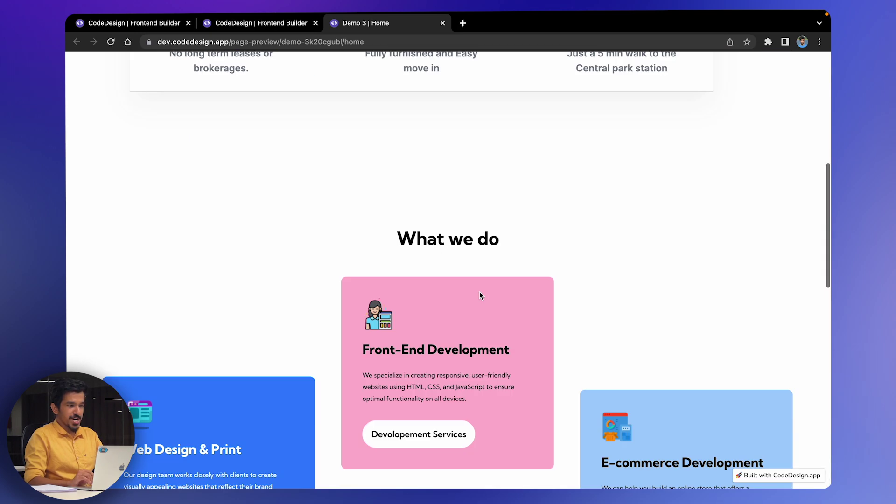
scroll(479, 294, "up", 5)
Step: Check the page in the live preview tab, then go back to the builder
left_click(291, 25)
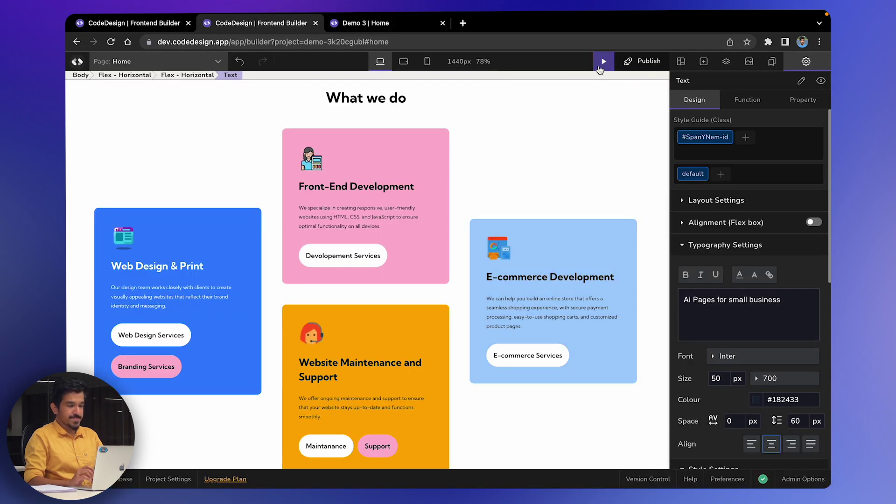
left_click(385, 24)
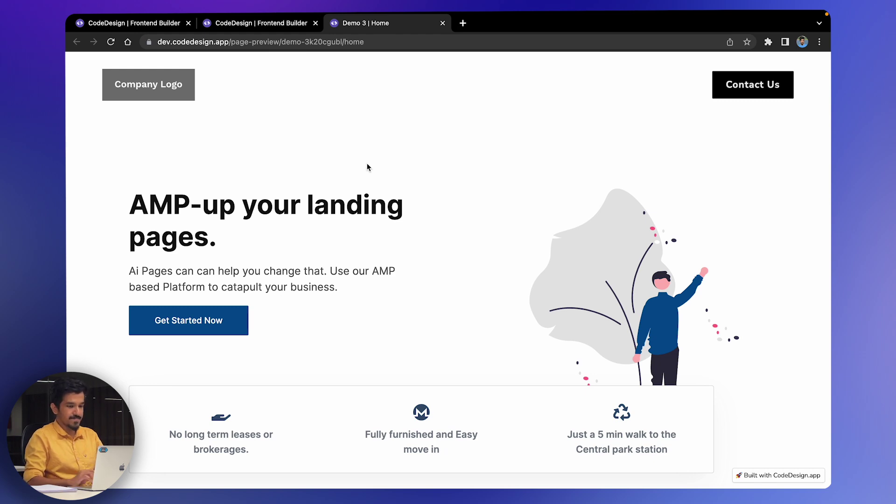
scroll(366, 162, "down", 10)
scroll(365, 164, "down", 4)
scroll(366, 165, "up", 5)
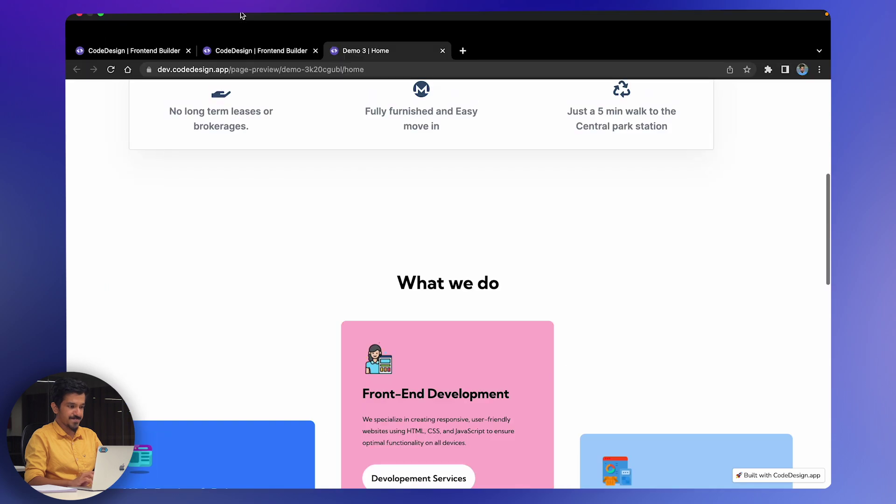
left_click(240, 50)
scroll(272, 276, "down", 10)
scroll(280, 320, "down", 3)
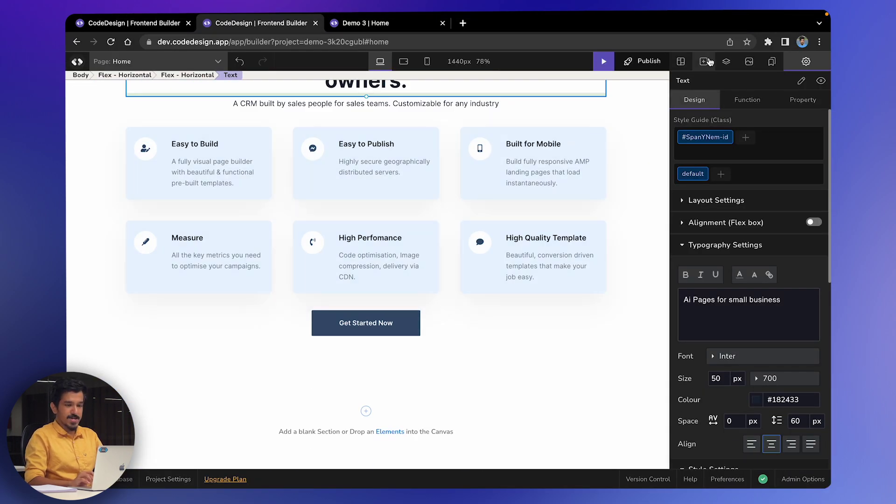
Step: Insert the three-stat 'Make every step user-centric' template (40+, 600%, 4k+) from Metrics
left_click(704, 62)
left_click(684, 62)
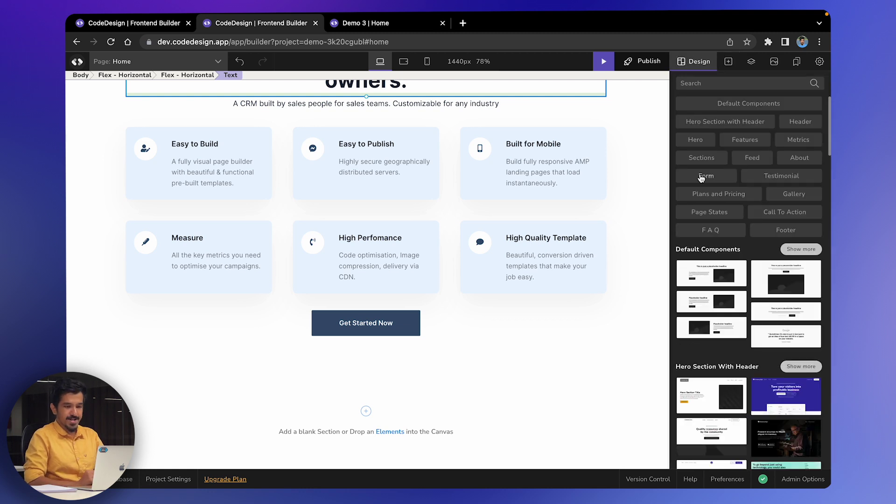
left_click(798, 141)
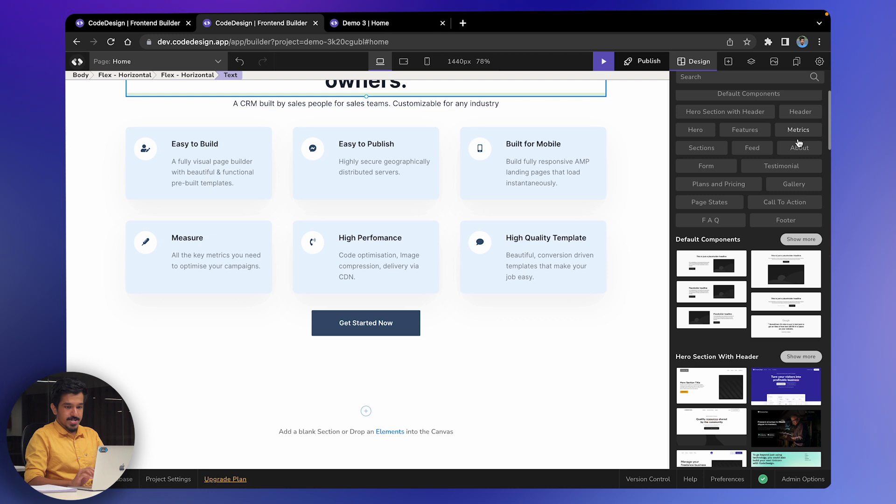
mouse_move(711, 156)
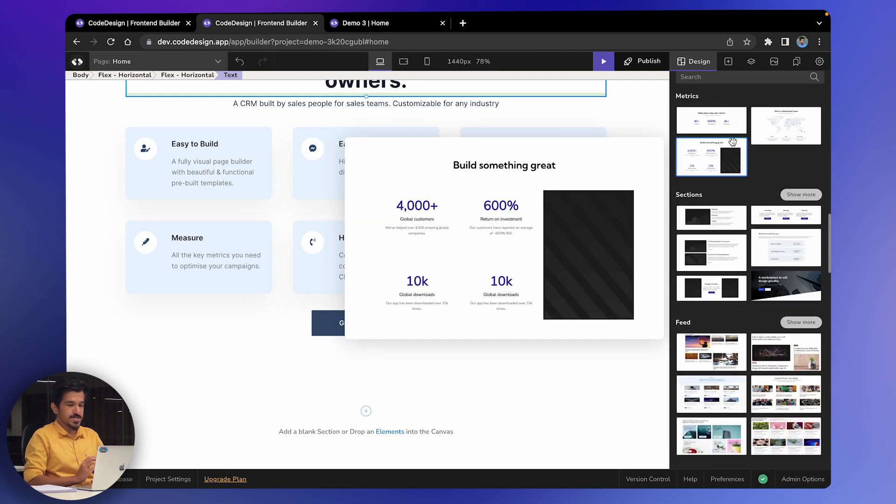
left_click(723, 115)
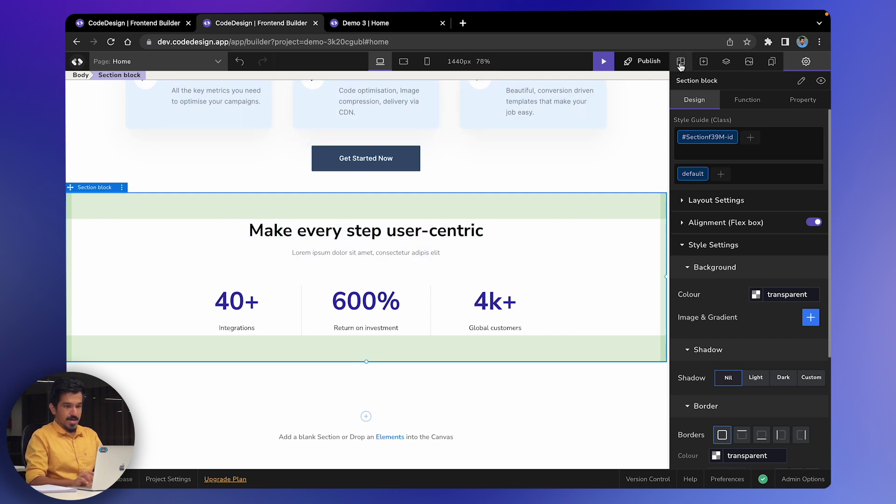
Step: Insert the 'Elite Inc, Fast and Reliable Parcel Delivery Services' template from Sections
left_click(683, 61)
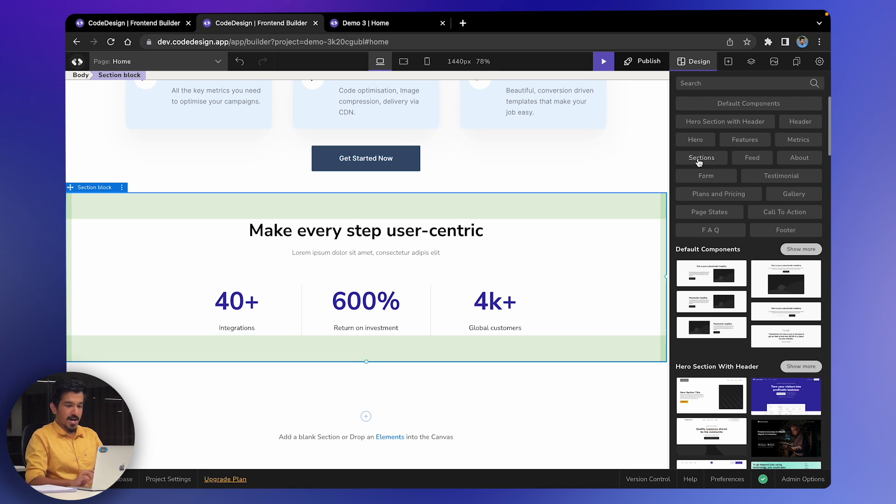
scroll(696, 164, "down", 3)
scroll(698, 159, "down", 5)
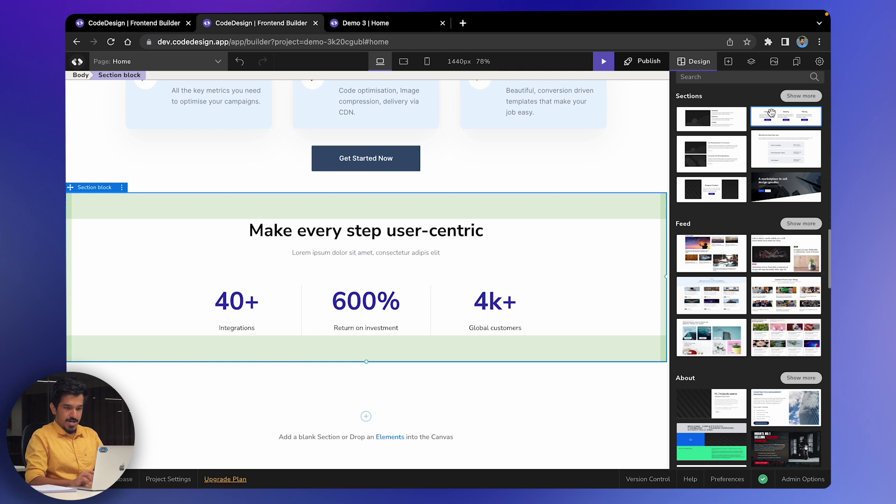
left_click(801, 96)
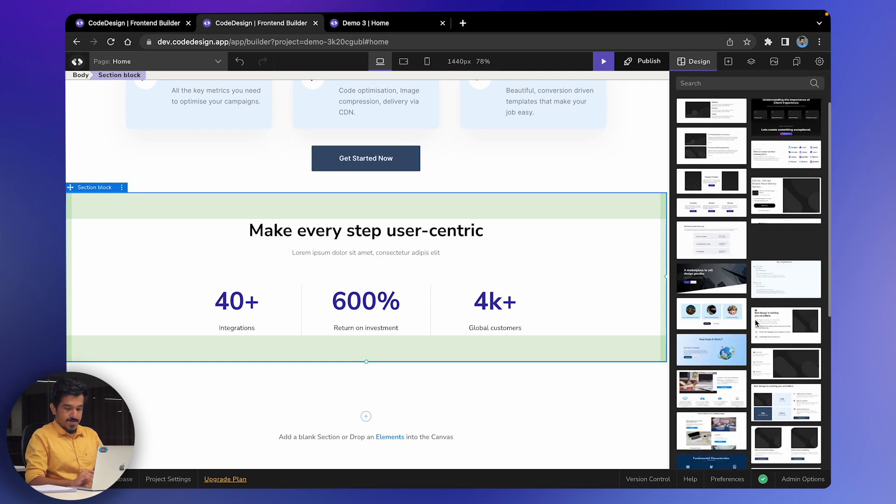
scroll(756, 324, "down", 3)
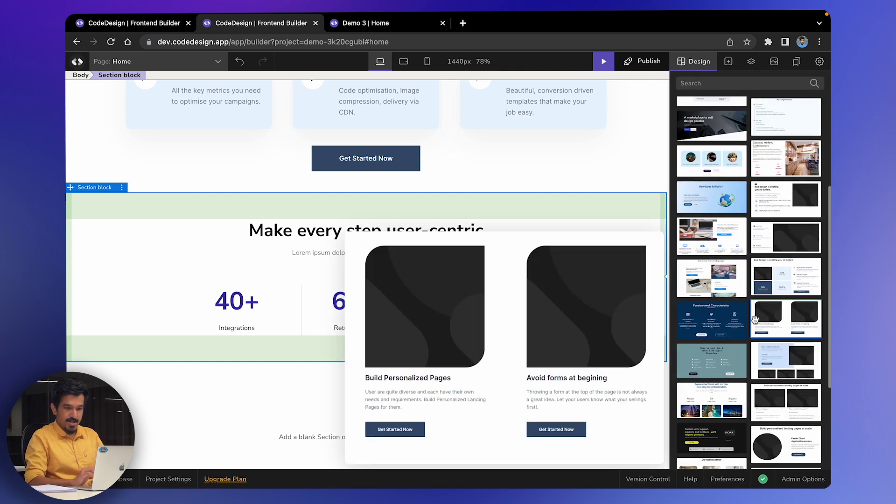
scroll(754, 319, "up", 2)
scroll(755, 319, "up", 2)
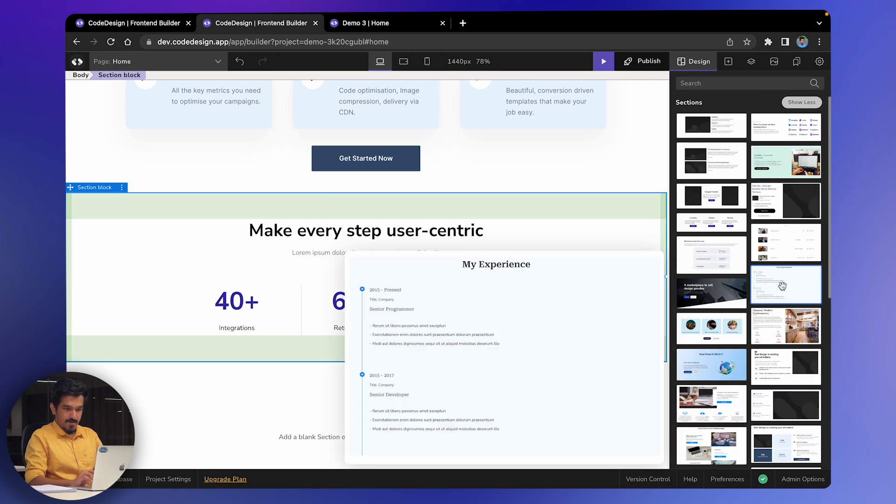
left_click(777, 209)
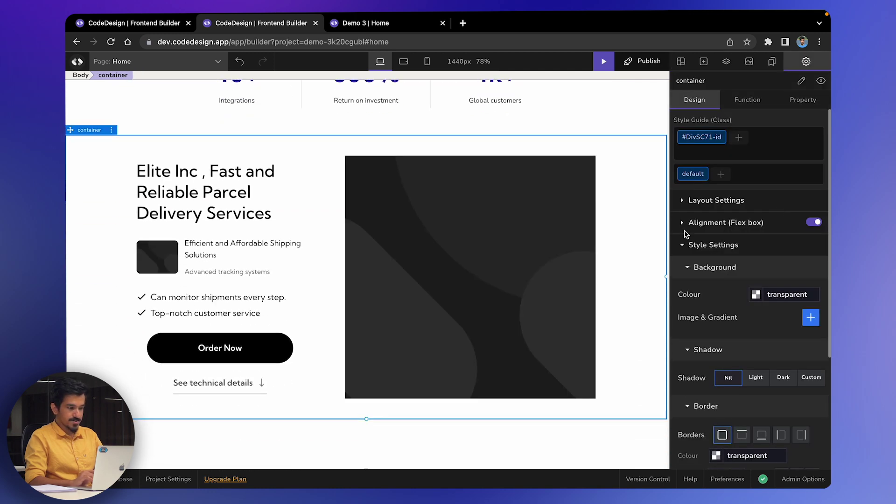
scroll(552, 240, "up", 3)
scroll(553, 240, "down", 3)
scroll(552, 244, "down", 2)
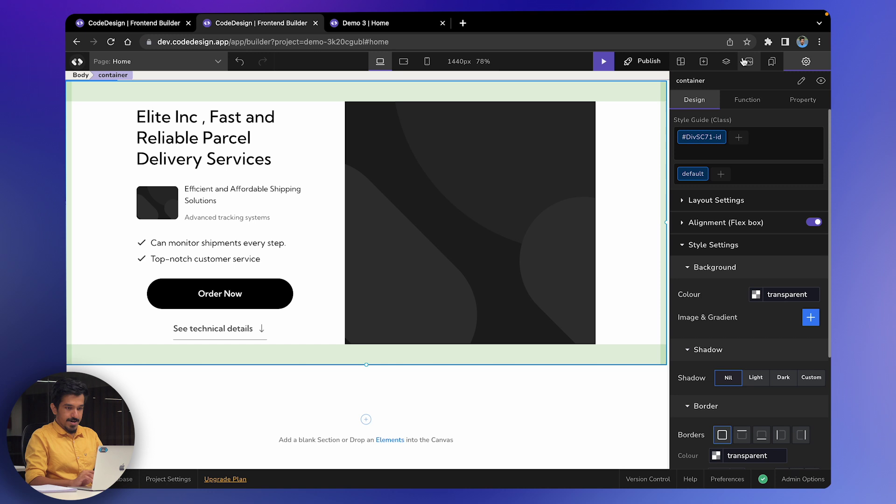
Step: Insert the 'A Closer Look at Our Exceptional Team' template from the About library
left_click(682, 63)
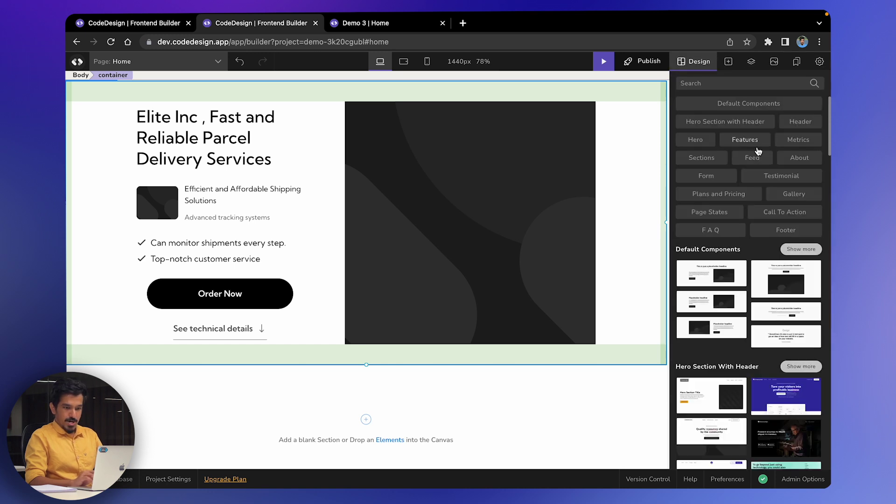
left_click(798, 159)
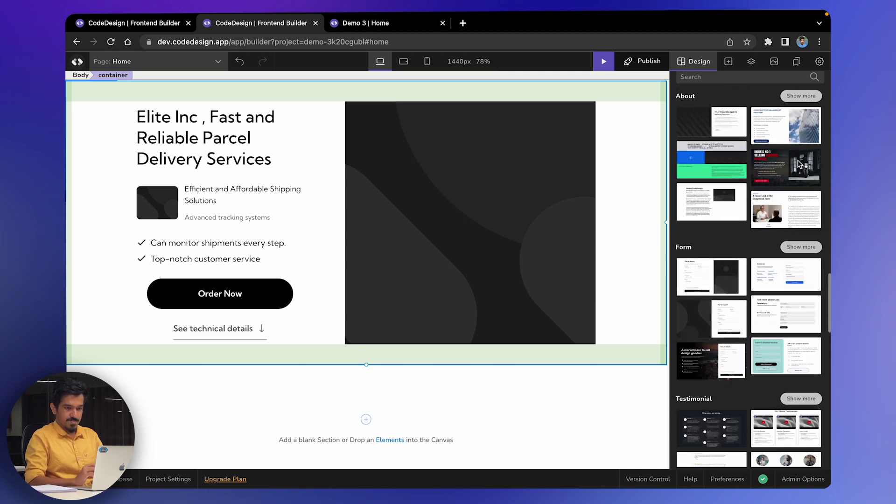
left_click(797, 220)
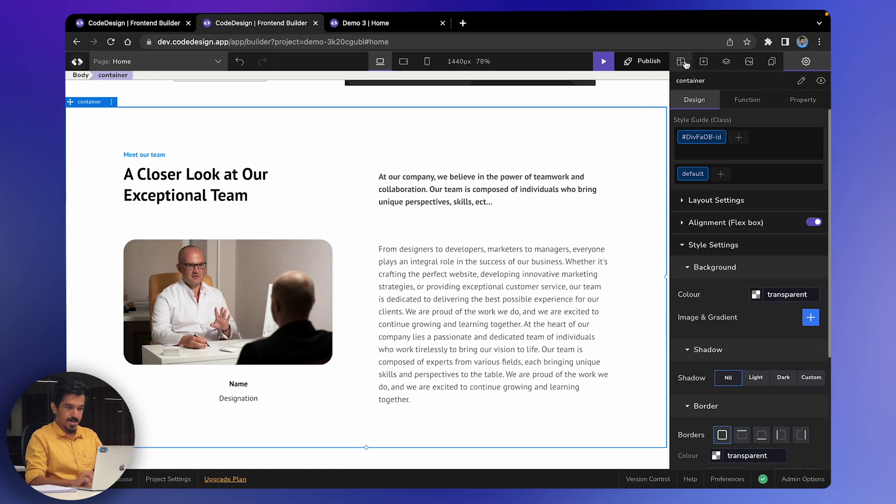
Step: Insert the three-tier 'Build the right plan for your team' template from Plans and Pricing
left_click(680, 61)
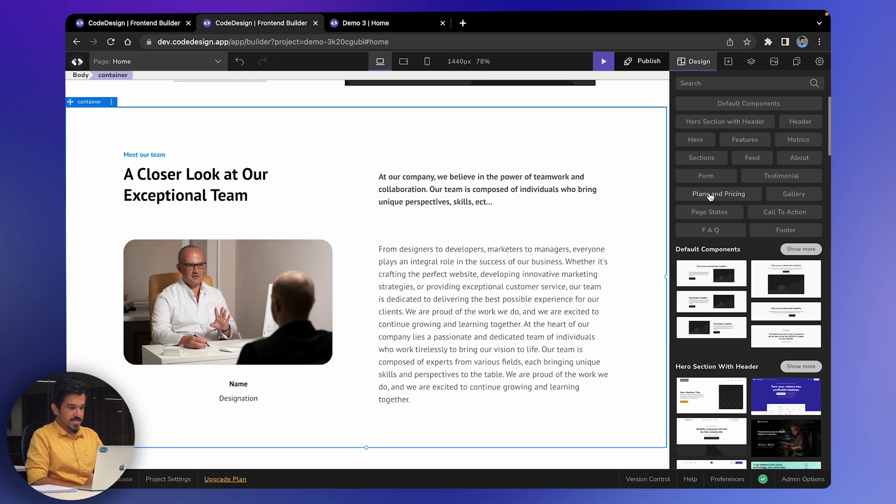
scroll(464, 210, "up", 5)
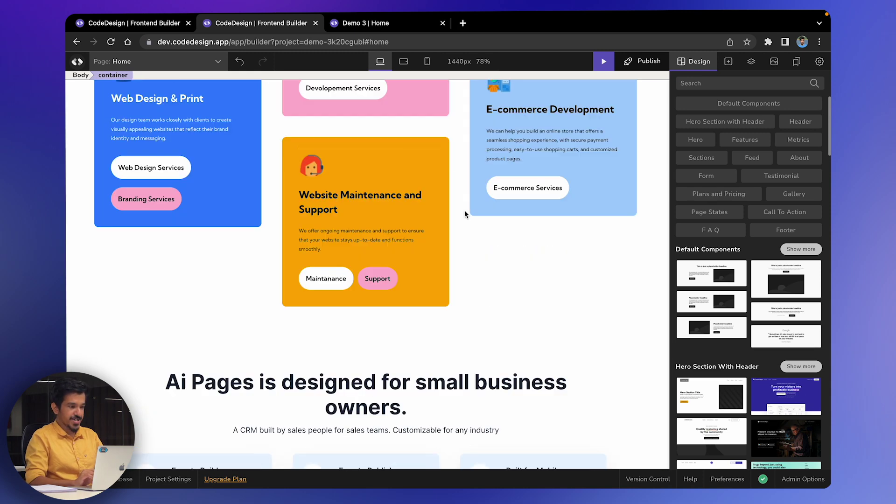
scroll(465, 210, "up", 5)
scroll(465, 210, "down", 3)
scroll(464, 210, "down", 2)
scroll(463, 214, "down", 5)
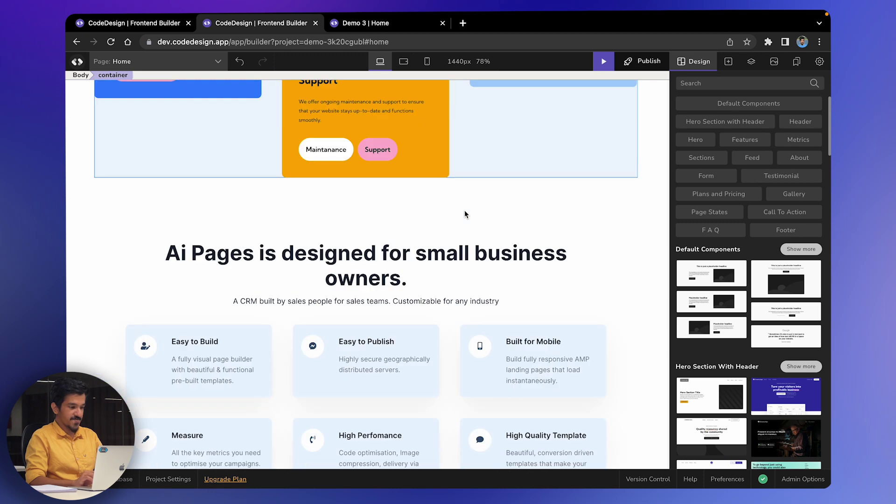
scroll(464, 213, "down", 3)
scroll(464, 213, "down", 5)
scroll(465, 213, "down", 4)
scroll(465, 213, "up", 1)
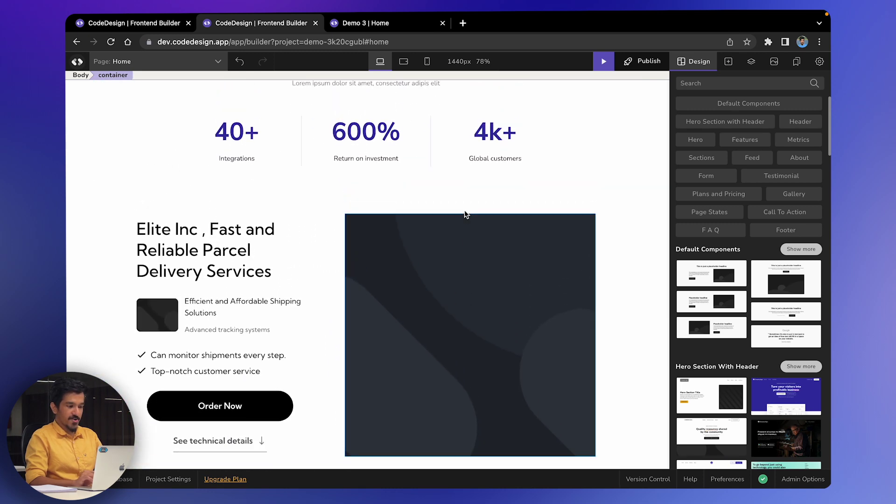
scroll(586, 201, "down", 4)
scroll(586, 202, "down", 2)
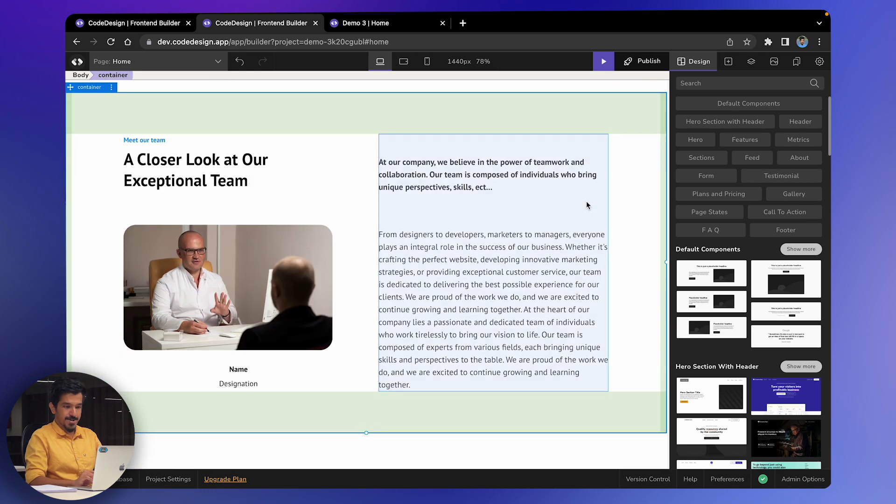
scroll(586, 201, "down", 1)
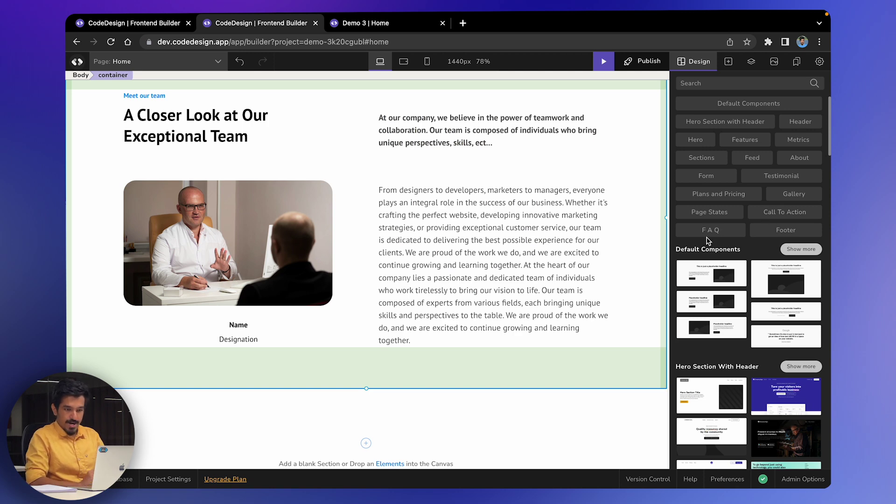
left_click(721, 200)
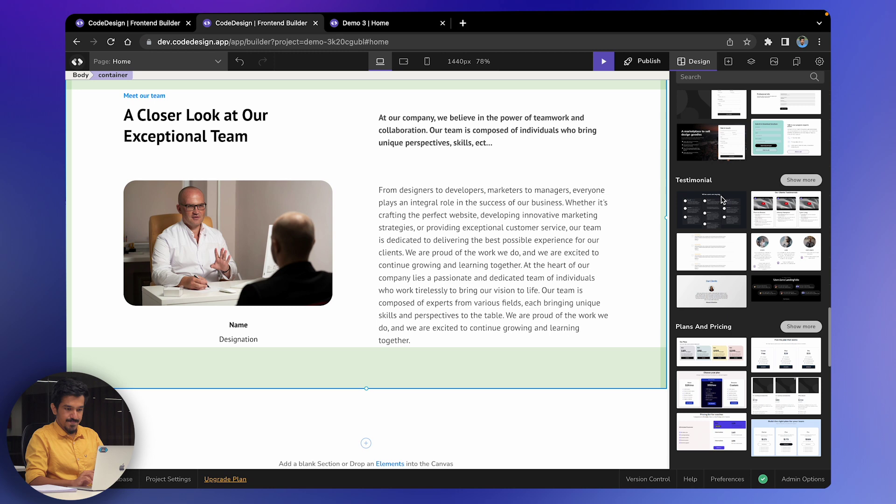
scroll(722, 200, "down", 1)
scroll(768, 238, "down", 2)
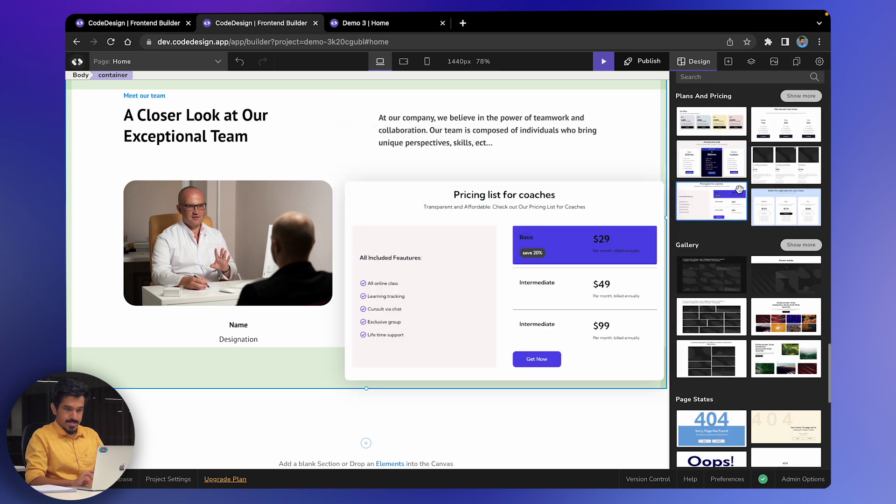
left_click(761, 201)
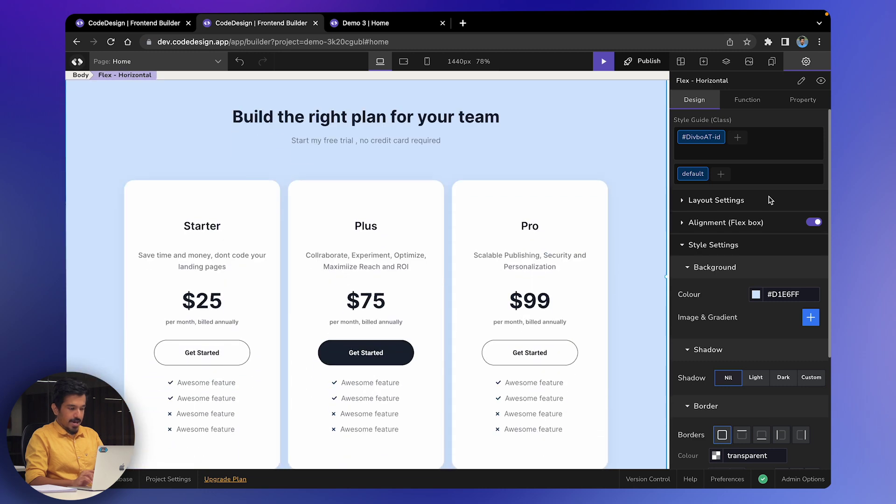
Step: Insert a multi-column footer template, then delete it
left_click(702, 61)
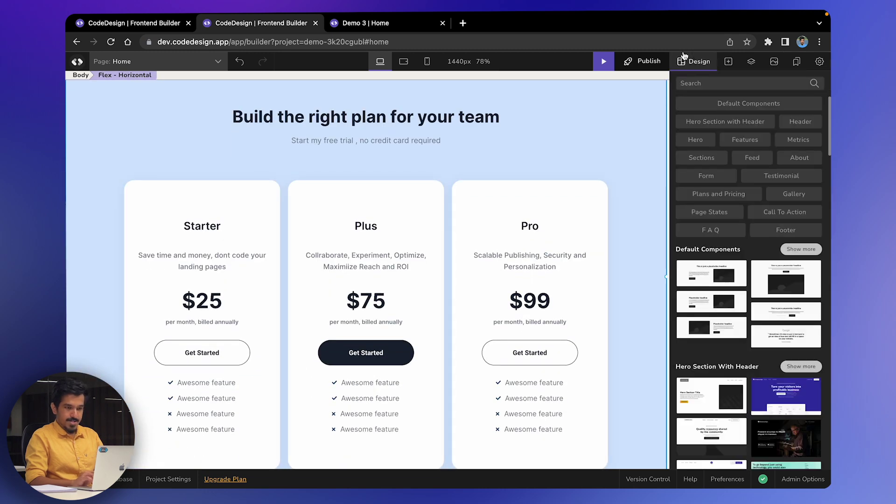
scroll(735, 263, "down", 5)
scroll(734, 263, "down", 5)
scroll(734, 263, "down", 5)
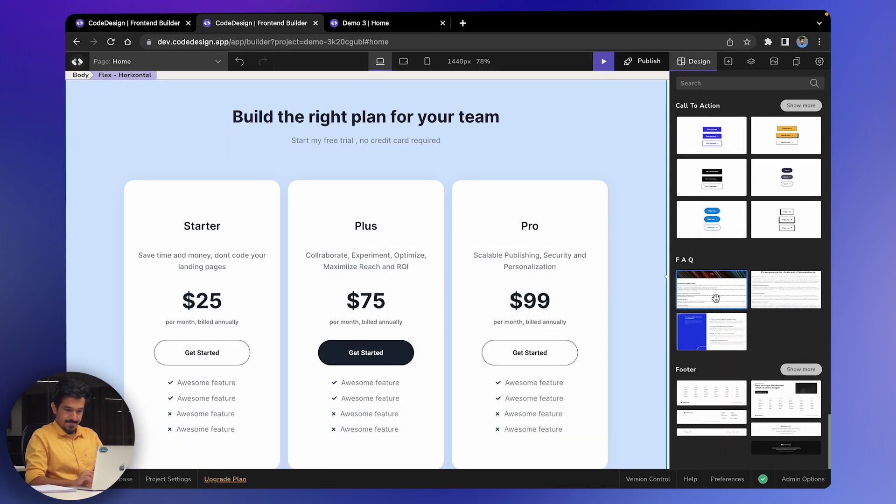
mouse_move(711, 393)
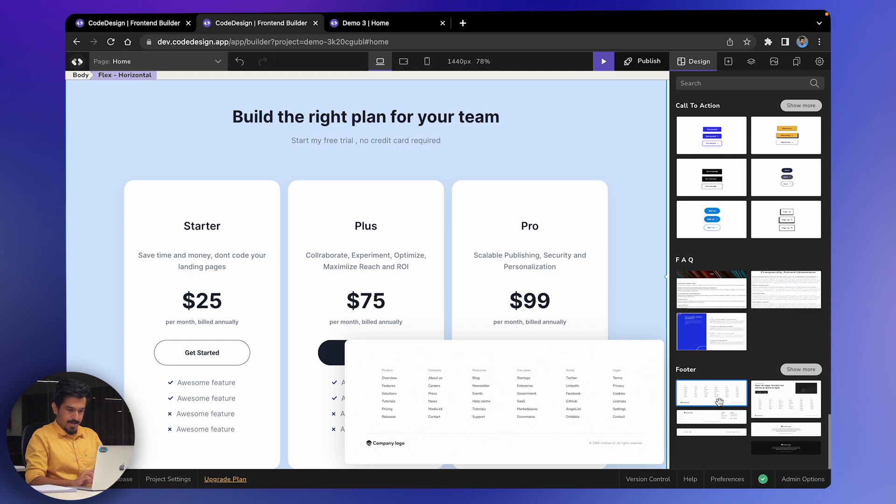
left_click(719, 401)
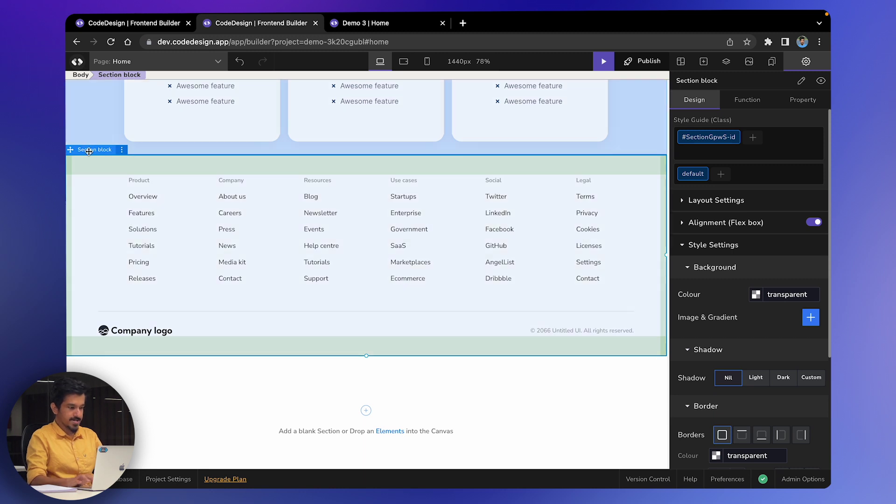
key("Delete")
Step: Insert the compact footer with logo, links and contact details, and show the live preview
left_click(689, 63)
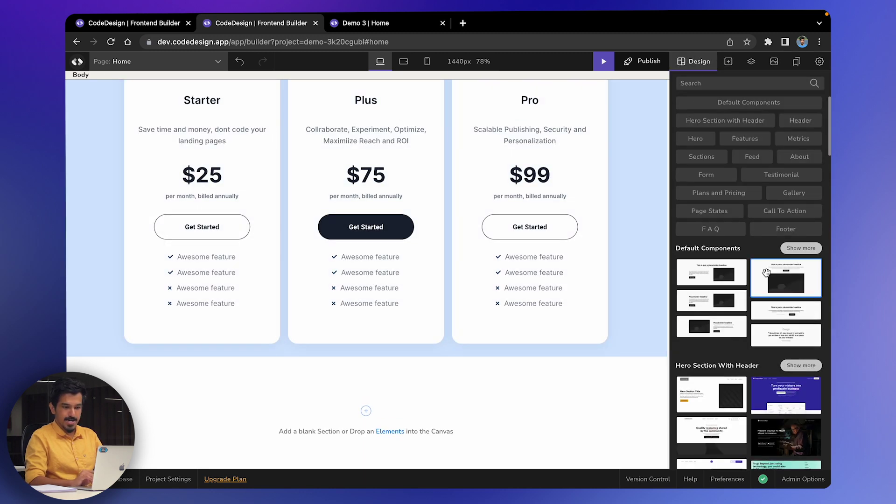
scroll(781, 210, "down", 1)
left_click(781, 207)
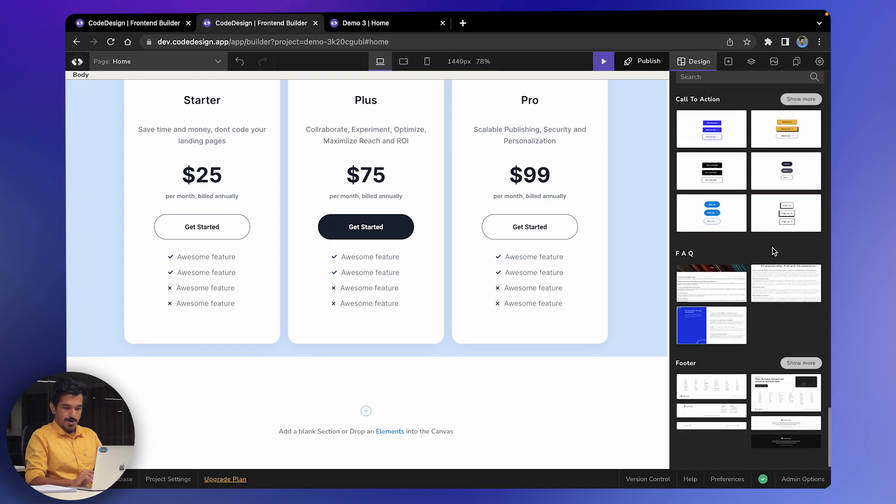
left_click(725, 416)
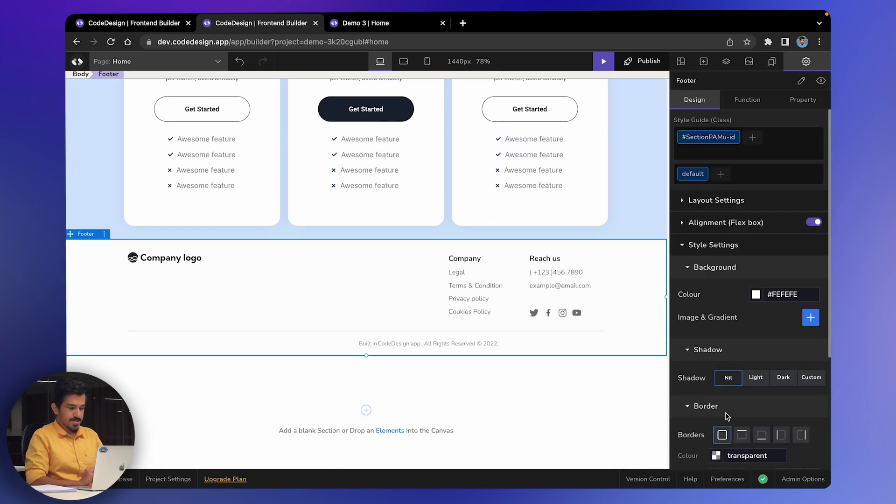
key("ctrl+Tab")
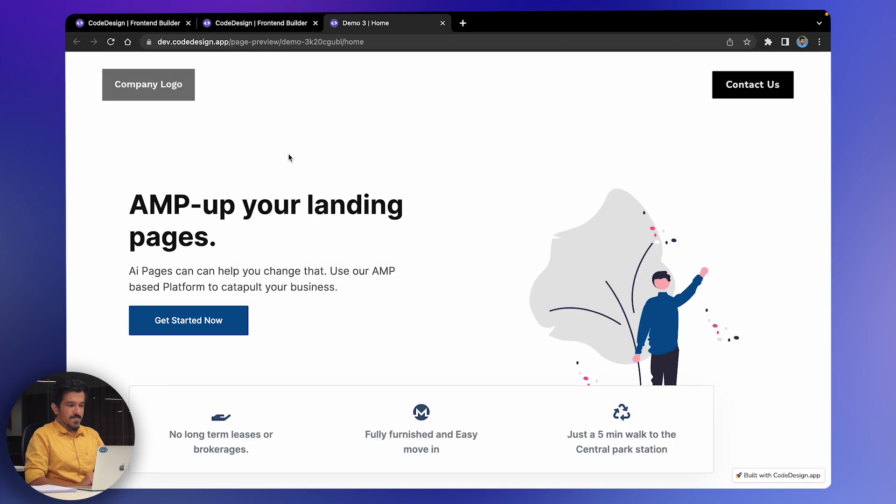
scroll(288, 158, "down", 4)
scroll(288, 158, "down", 6)
scroll(288, 158, "down", 5)
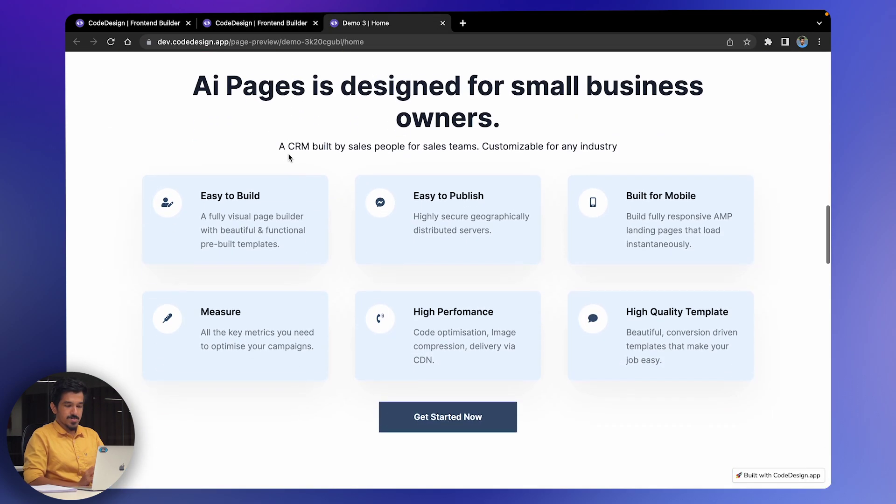
scroll(288, 157, "down", 1)
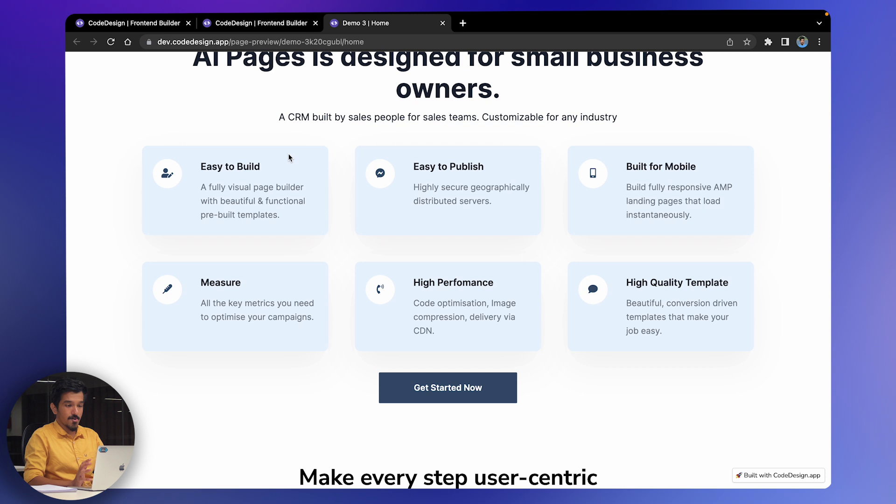